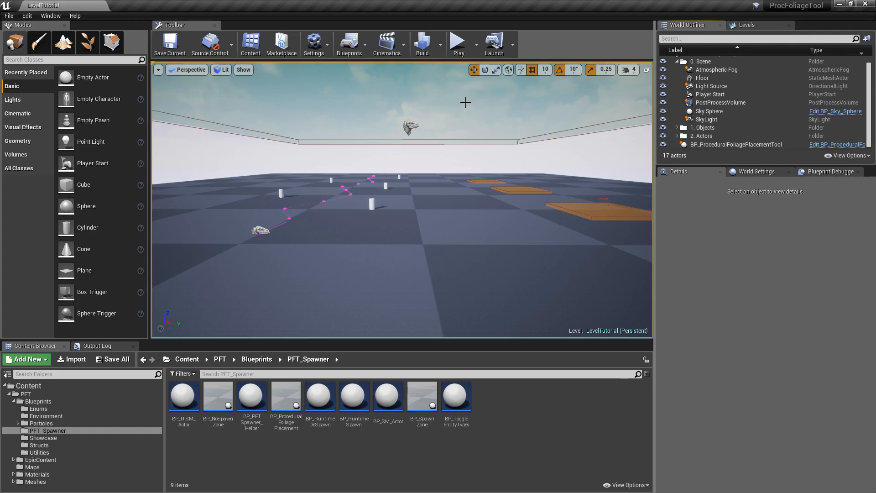
Review the Description page of the project settings, including project version and publisher details, and close it
{"action": "left_click", "coordinate": [321, 41]}
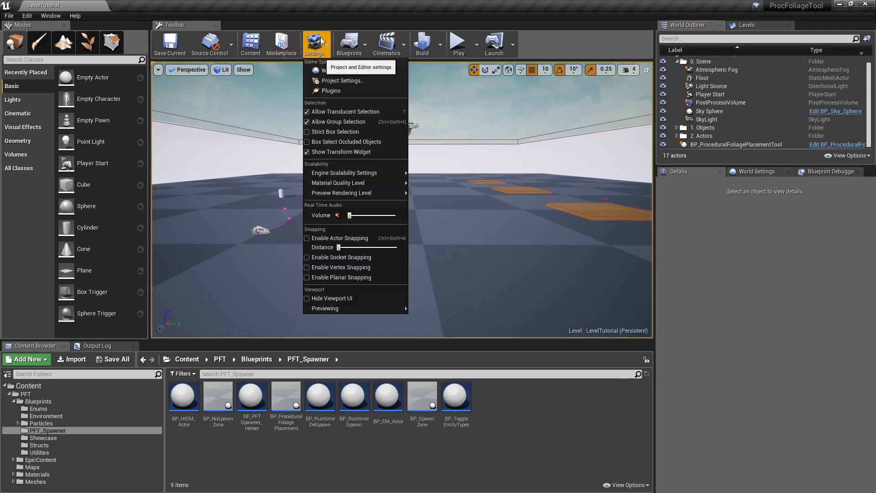
{"action": "left_click", "coordinate": [335, 80]}
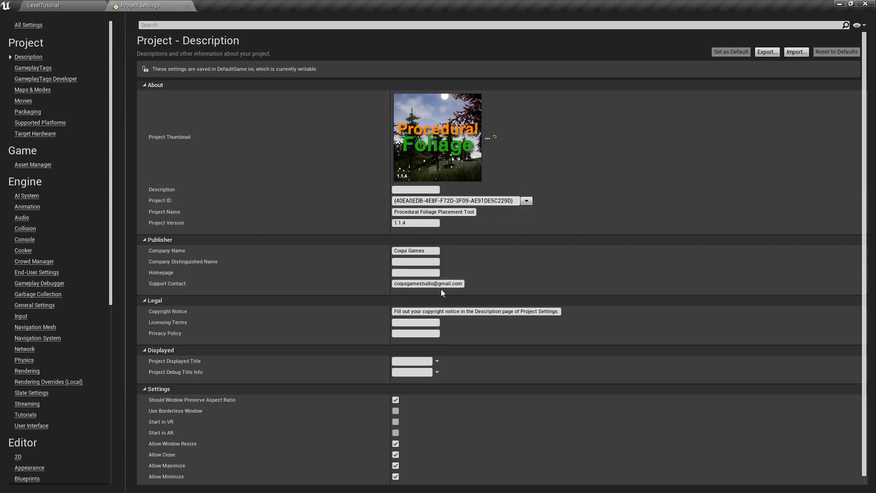
{"action": "left_click", "coordinate": [187, 5]}
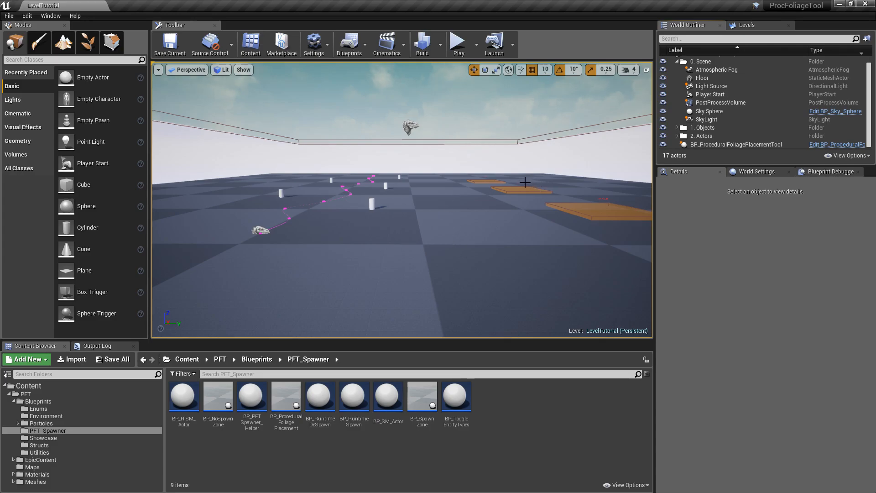
Select the BP_ProceduralFoliagePlacementTool actor in the level and set the Spawn Method of HISMList element 1 to Random Location
{"action": "mouse_move", "coordinate": [483, 161]}
{"action": "right_mouse_down"}
{"action": "mouse_move", "coordinate": [550, 199]}
{"action": "mouse_move", "coordinate": [488, 185]}
{"action": "mouse_move", "coordinate": [481, 160]}
{"action": "mouse_move", "coordinate": [476, 166]}
{"action": "right_mouse_up"}
{"action": "key", "text": "s"}
{"action": "key", "text": "w"}
{"action": "key", "text": "d"}
{"action": "key", "text": "q"}
{"action": "key", "text": "s"}
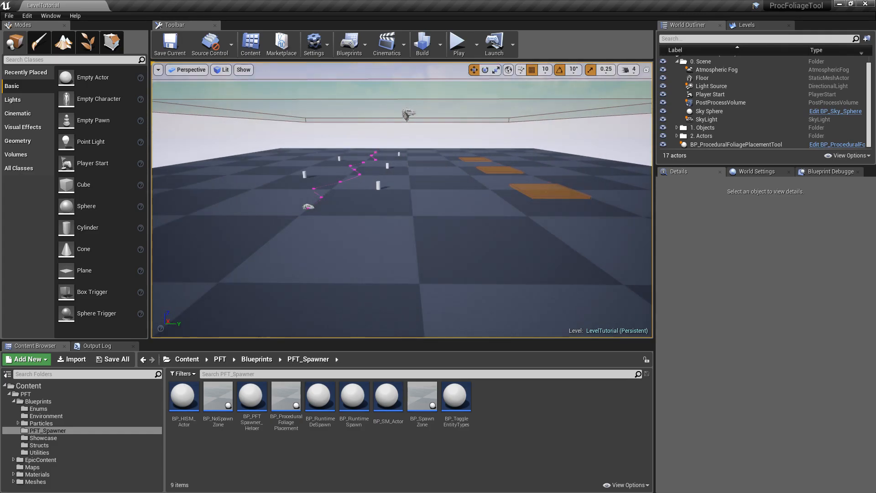
{"action": "left_click", "coordinate": [409, 115]}
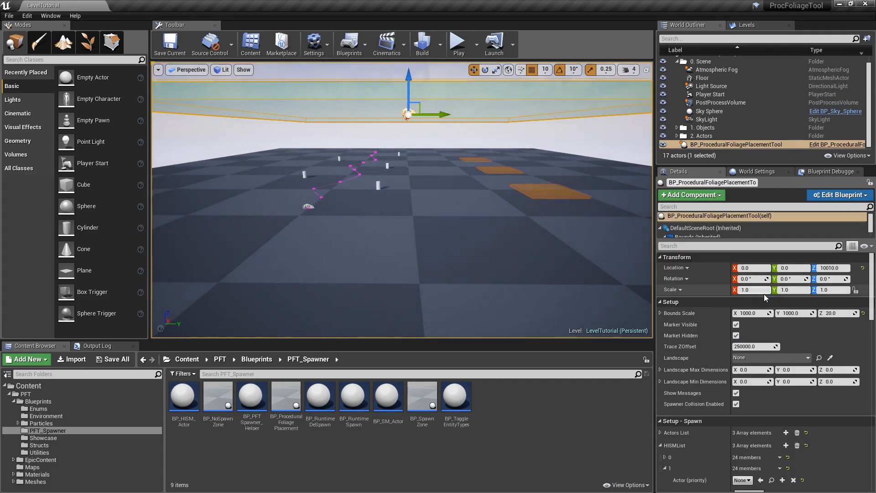
{"action": "scroll", "coordinate": [812, 328], "scroll_direction": "down", "scroll_amount": 6}
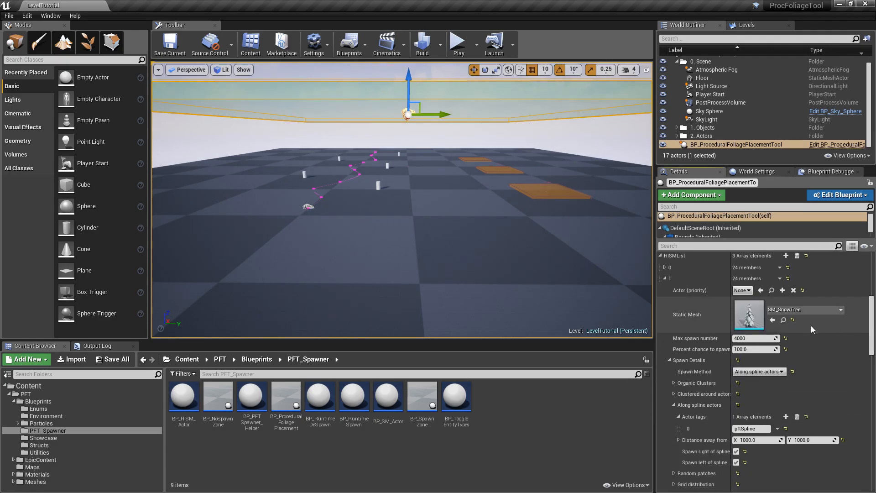
{"action": "left_click", "coordinate": [765, 372]}
{"action": "left_click", "coordinate": [760, 380]}
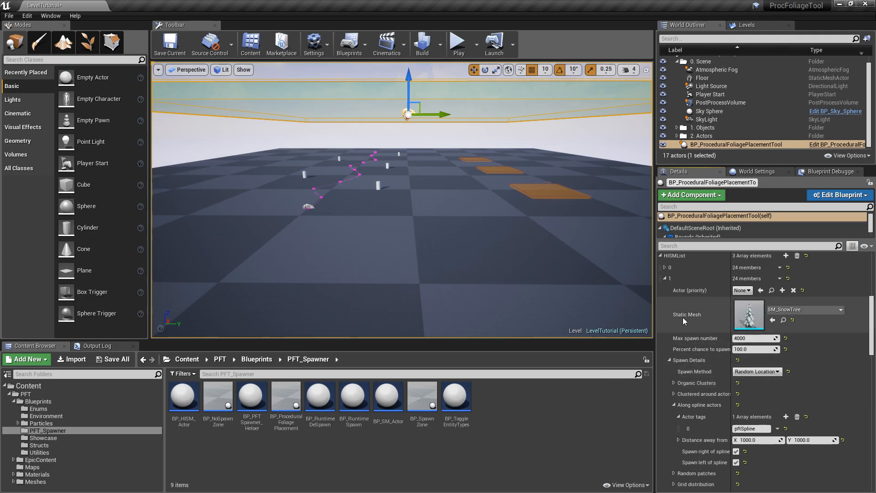
Examine the static mesh and spawn settings of each of the three Actors List elements, leaving both lists collapsed
{"action": "left_click", "coordinate": [665, 278]}
{"action": "left_click", "coordinate": [660, 256]}
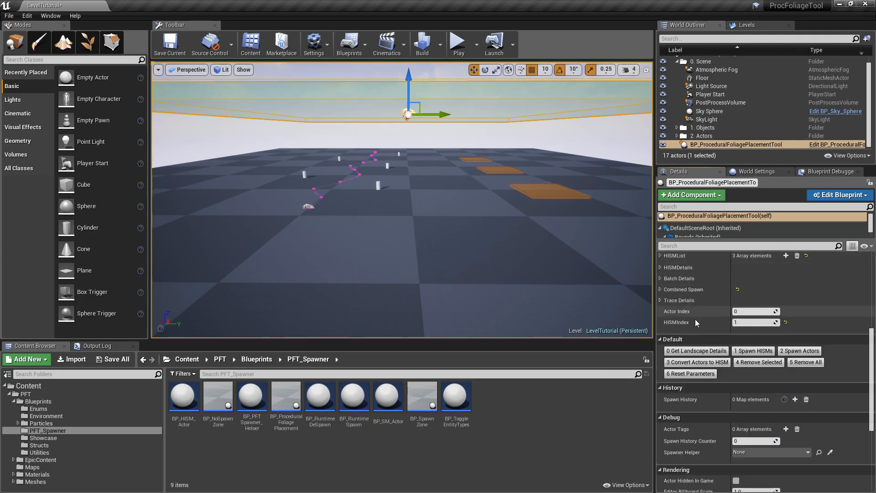
{"action": "scroll", "coordinate": [693, 315], "scroll_direction": "up", "scroll_amount": 1}
{"action": "left_click", "coordinate": [661, 258]}
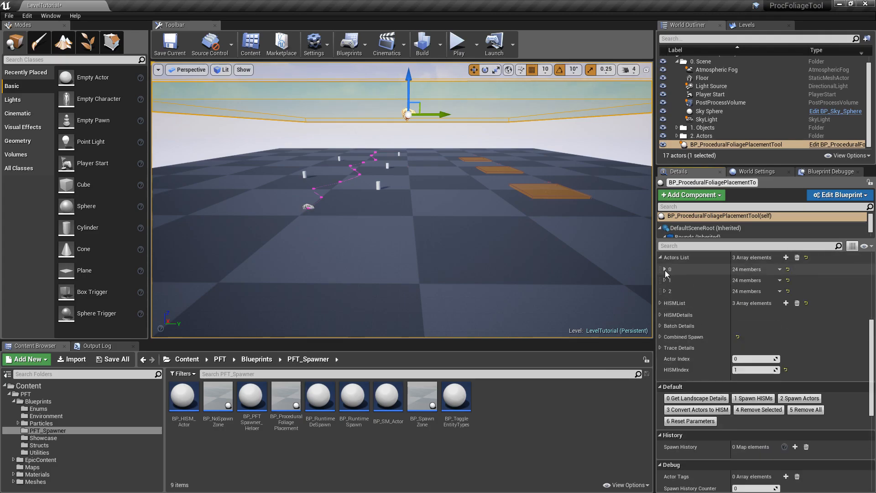
{"action": "left_click", "coordinate": [664, 269]}
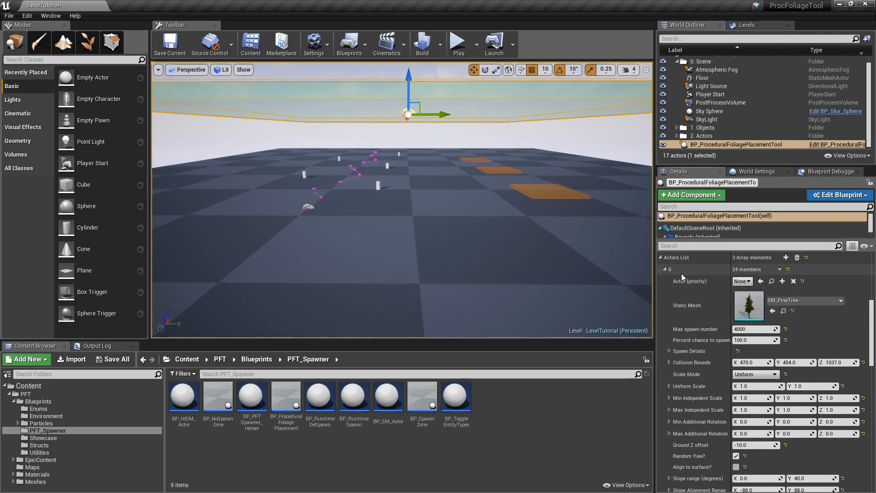
{"action": "left_click", "coordinate": [665, 269]}
{"action": "left_click", "coordinate": [666, 280]}
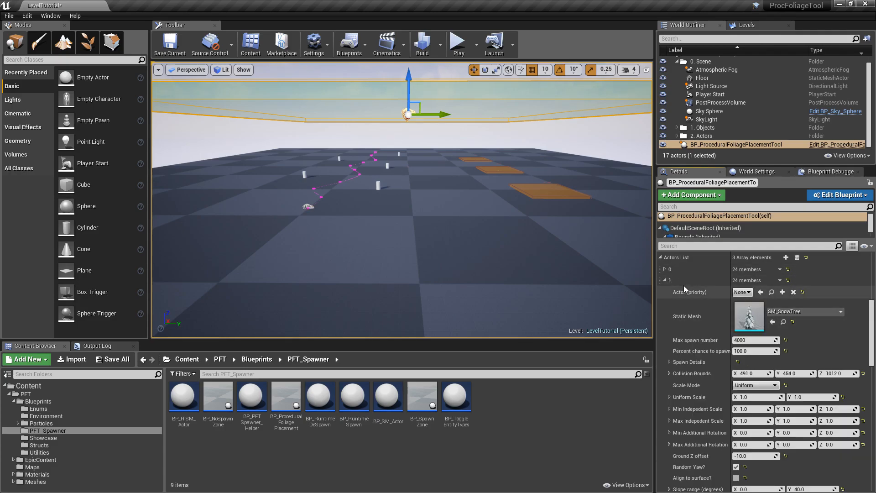
{"action": "left_click", "coordinate": [666, 280]}
{"action": "left_click", "coordinate": [666, 291]}
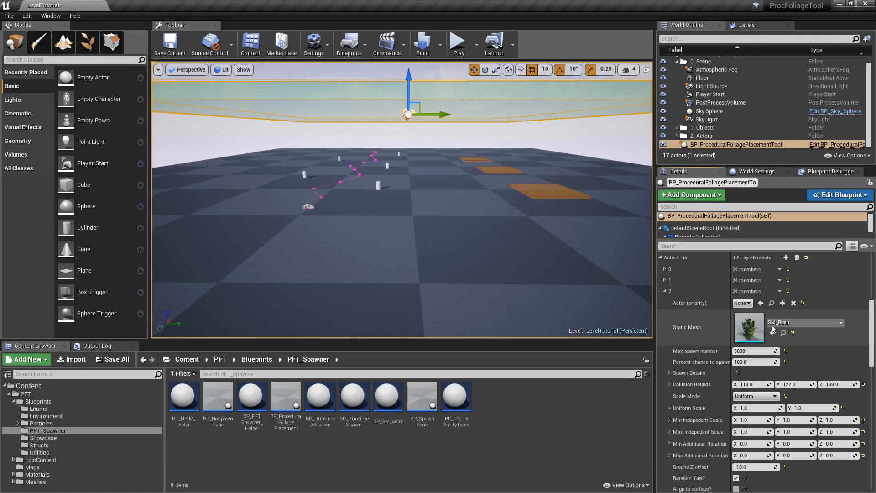
{"action": "left_click", "coordinate": [676, 291]}
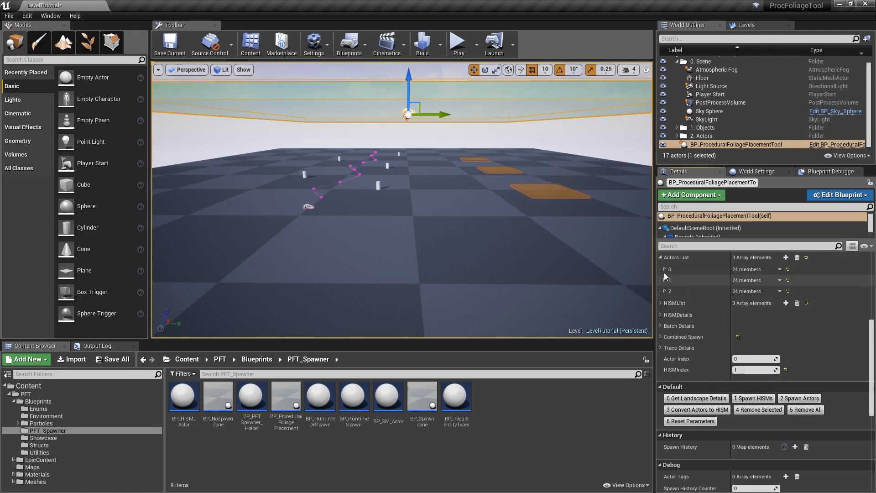
{"action": "left_click", "coordinate": [685, 258]}
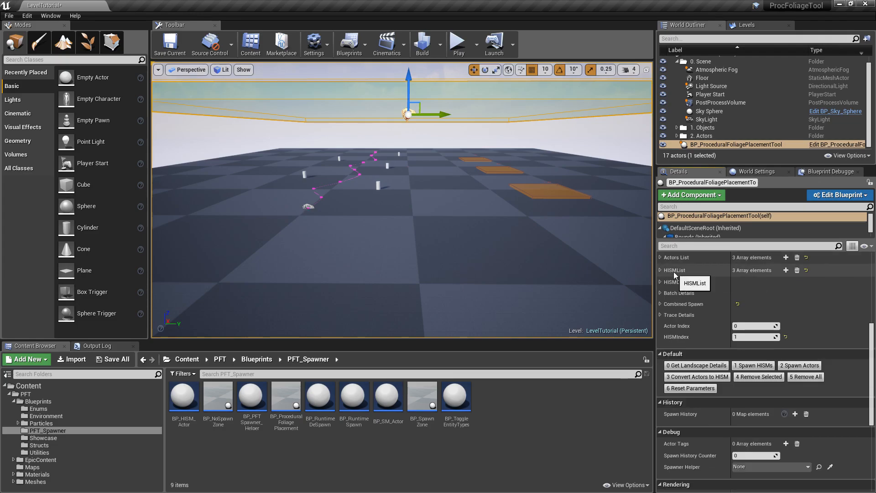
Set HISMIndex to 0 and spawn the HISMs for the SM_PineTree element
{"action": "left_click", "coordinate": [755, 337]}
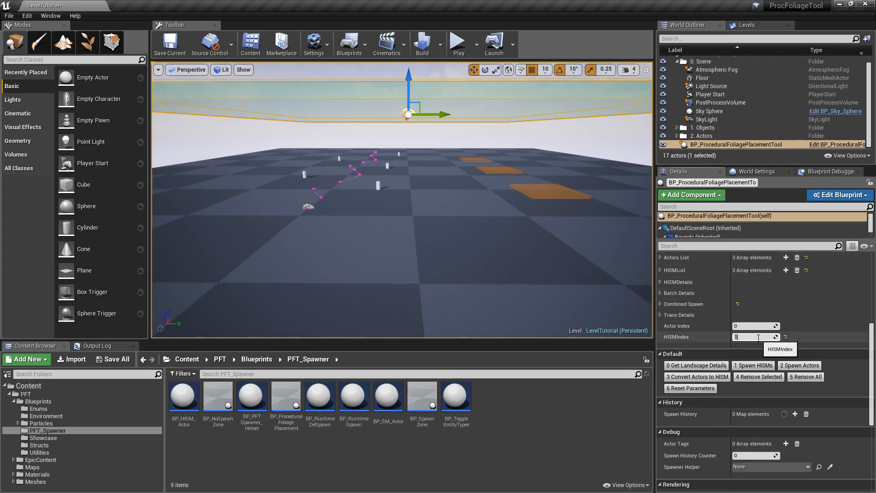
{"action": "left_click", "coordinate": [661, 304]}
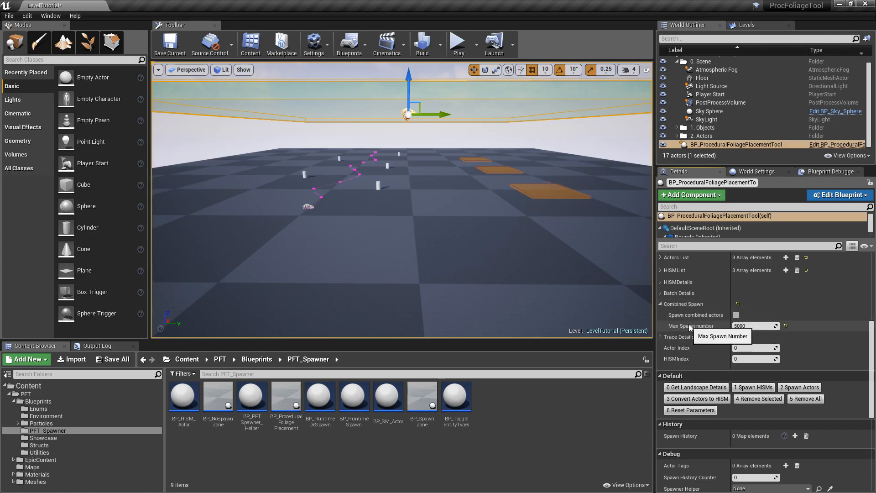
{"action": "left_click", "coordinate": [736, 315]}
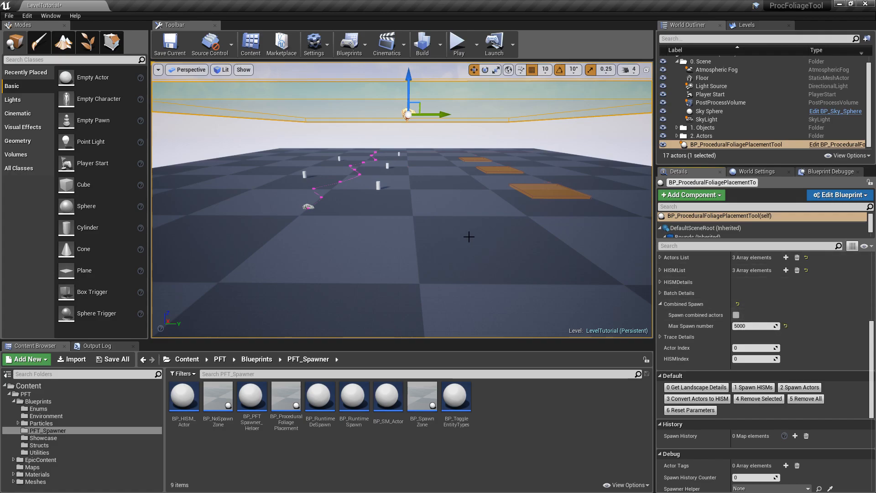
{"action": "left_click", "coordinate": [661, 270]}
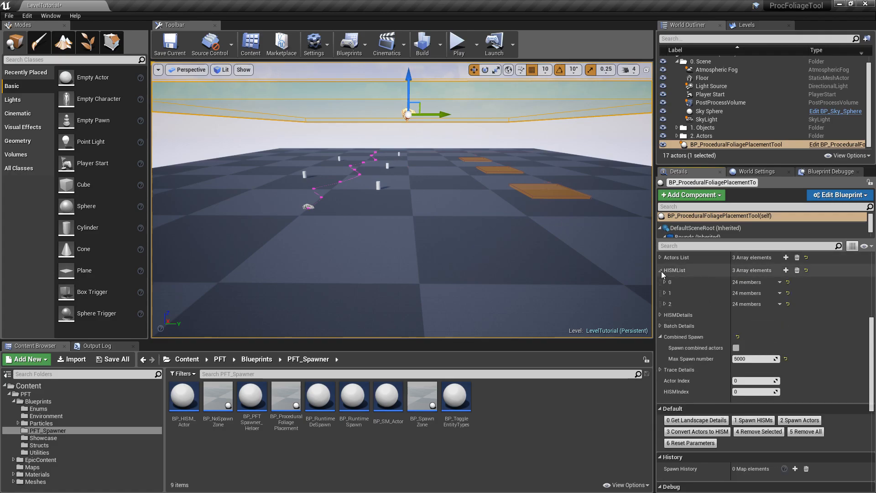
{"action": "left_click", "coordinate": [664, 282]}
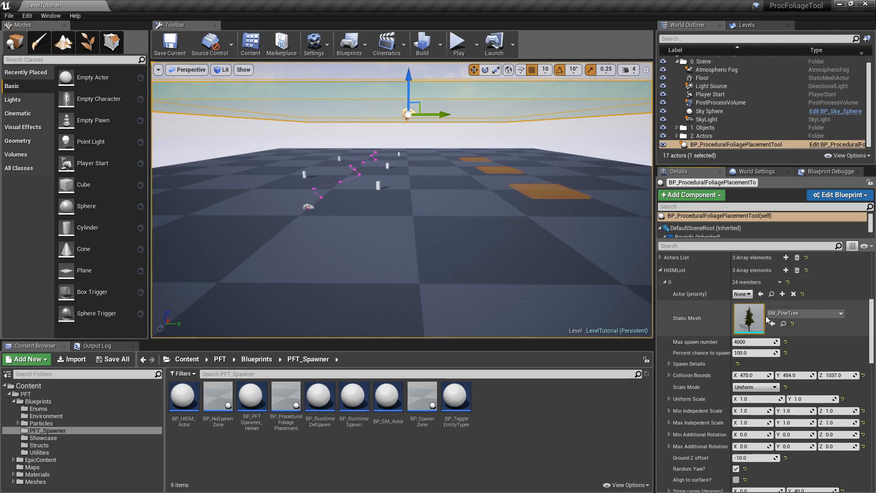
{"action": "left_click", "coordinate": [660, 270]}
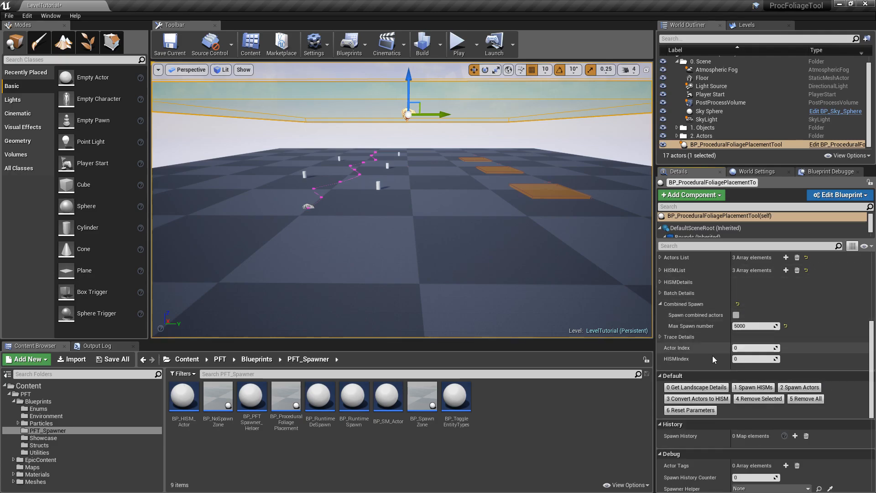
{"action": "left_click", "coordinate": [756, 387]}
{"action": "mouse_move", "coordinate": [531, 271]}
{"action": "right_mouse_down"}
{"action": "mouse_move", "coordinate": [532, 261]}
{"action": "mouse_move", "coordinate": [513, 261]}
{"action": "mouse_move", "coordinate": [529, 268]}
{"action": "right_mouse_up"}
{"action": "key", "text": "w"}
{"action": "key", "text": "s"}
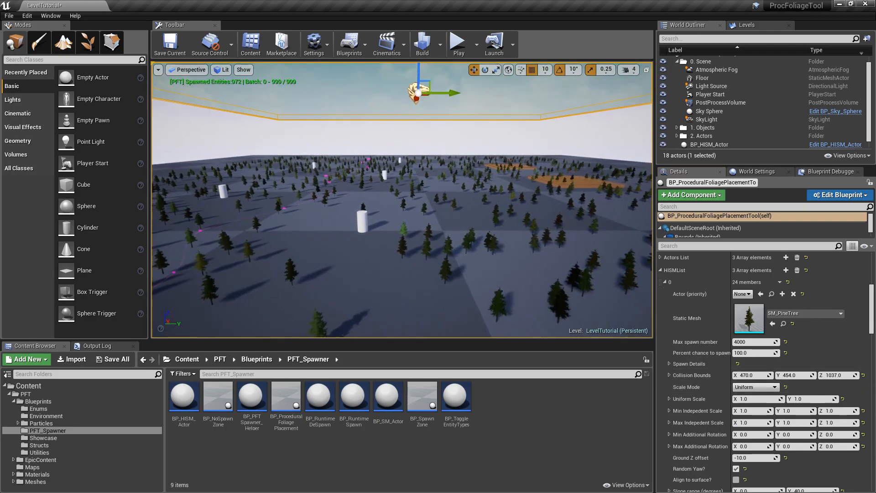
Set HISMIndex to 1 and spawn the HISMs for the snow tree element among the pine trees
{"action": "left_click", "coordinate": [660, 270]}
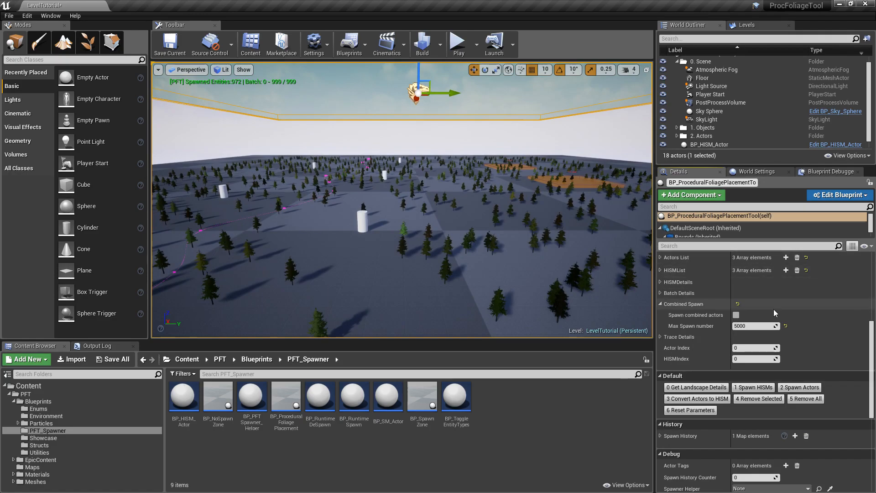
{"action": "left_click", "coordinate": [757, 359]}
{"action": "type", "text": "1"}
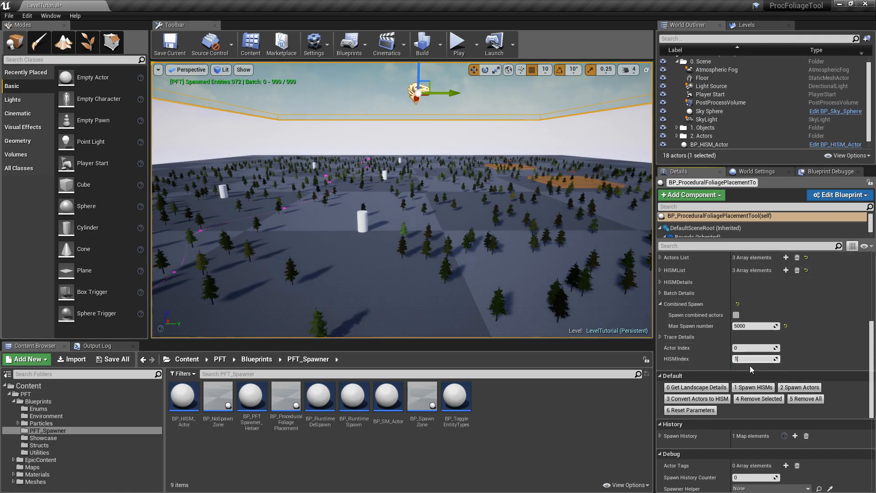
{"action": "key", "text": "Return"}
{"action": "left_click", "coordinate": [755, 359]}
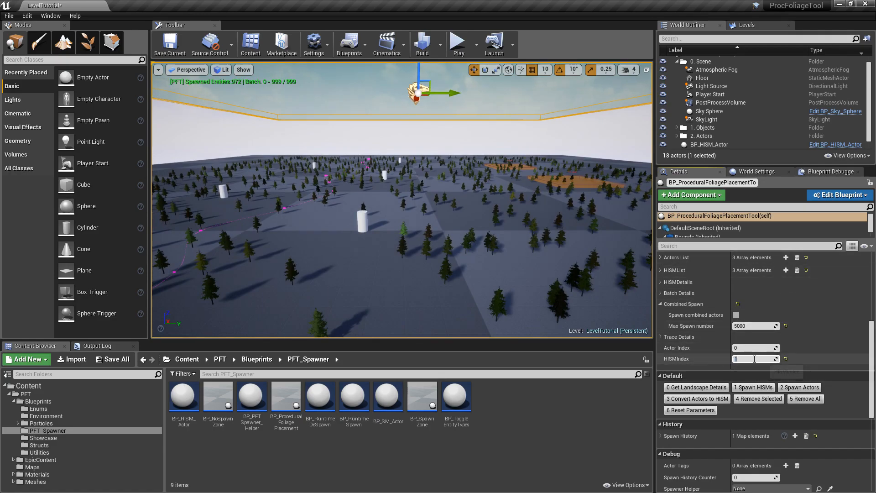
{"action": "left_click", "coordinate": [755, 387]}
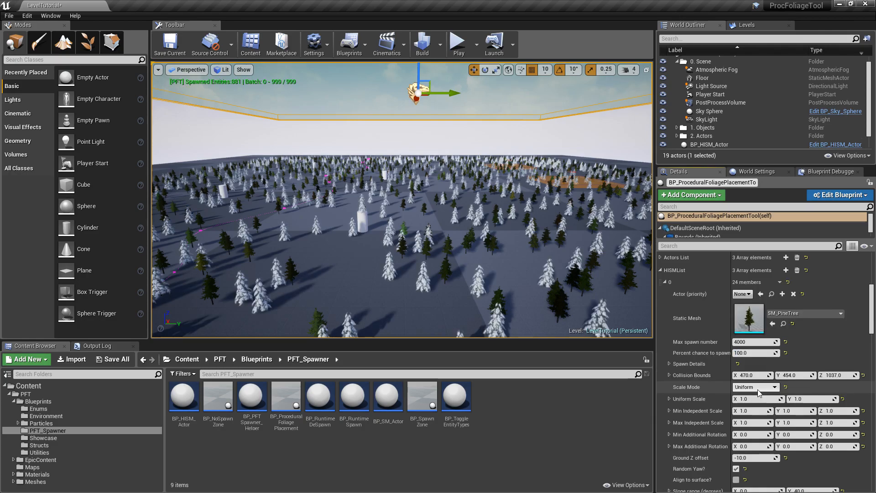
{"action": "key", "text": "w"}
{"action": "right_click_drag", "start_coordinate": [489, 220], "coordinate": [401, 219]}
{"action": "key", "text": "s"}
{"action": "key", "text": "w"}
{"action": "key", "text": "s"}
{"action": "key", "text": "w"}
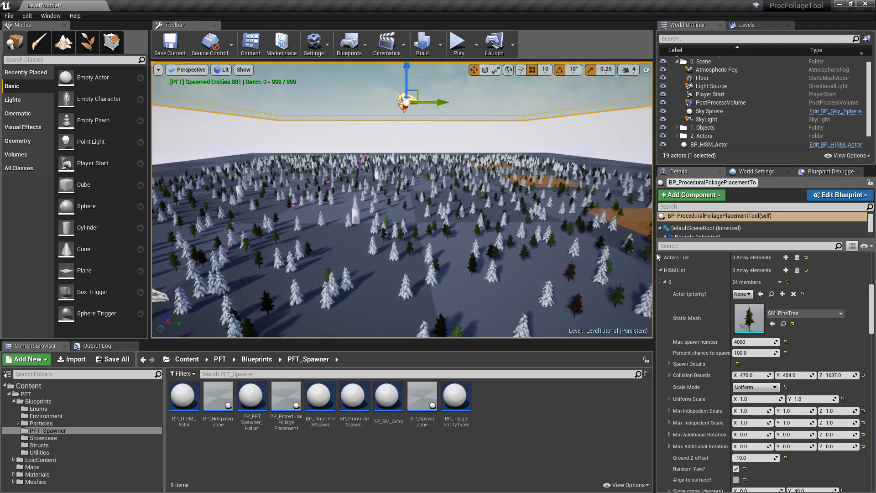
Remove all spawned foliage and respawn the whole HISMList with Spawn combined actors enabled
{"action": "left_click", "coordinate": [661, 271]}
{"action": "left_click", "coordinate": [805, 400]}
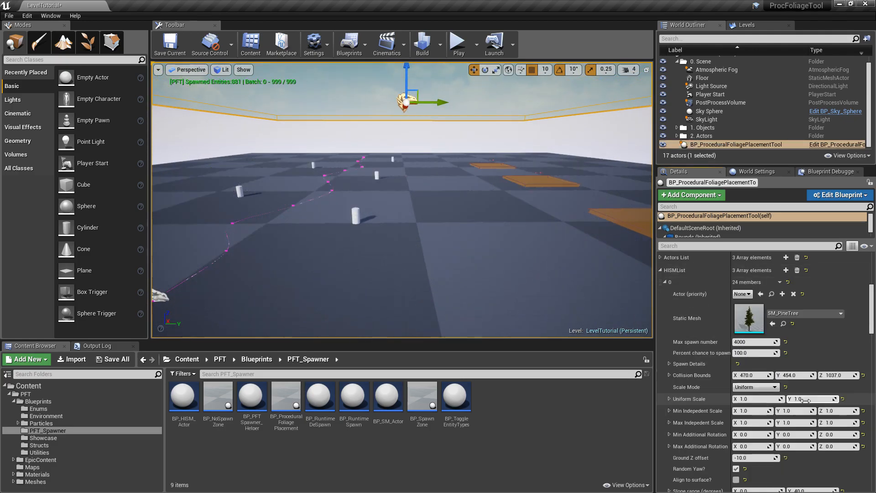
{"action": "left_click", "coordinate": [661, 270]}
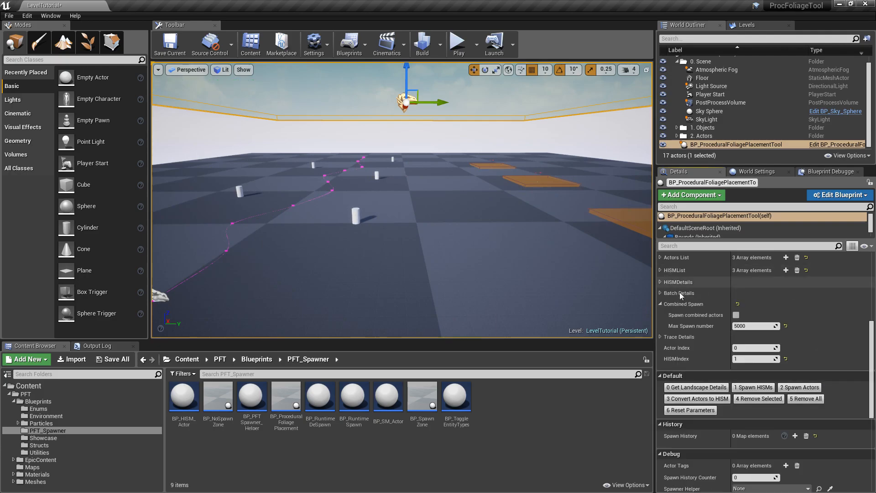
{"action": "left_click", "coordinate": [735, 315]}
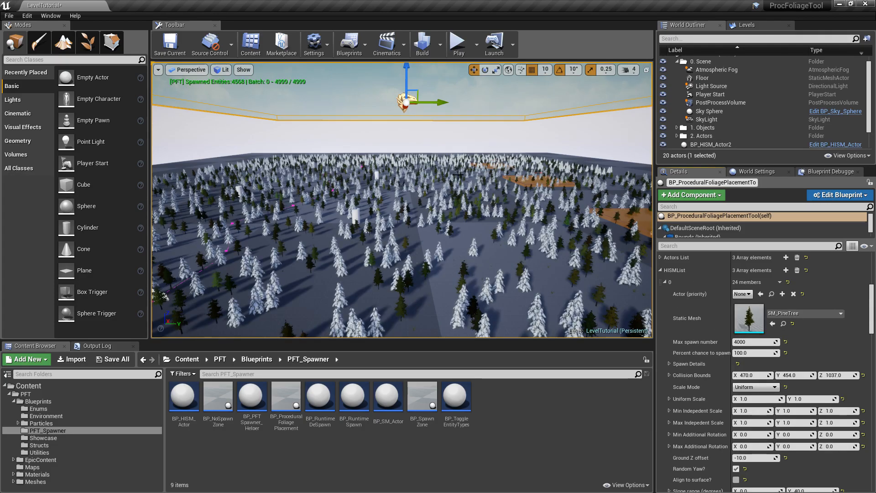
Select and frame the spawned bush, snow tree and pine tree HISM actors to examine how each is distributed
{"action": "right_click_drag", "start_coordinate": [477, 191], "coordinate": [484, 170]}
{"action": "key", "text": "w"}
{"action": "left_click", "coordinate": [394, 174]}
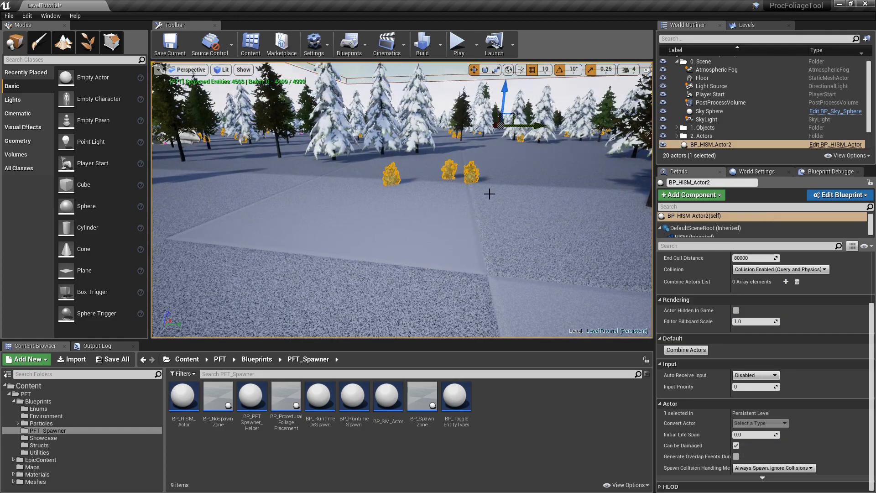
{"action": "key", "text": "f"}
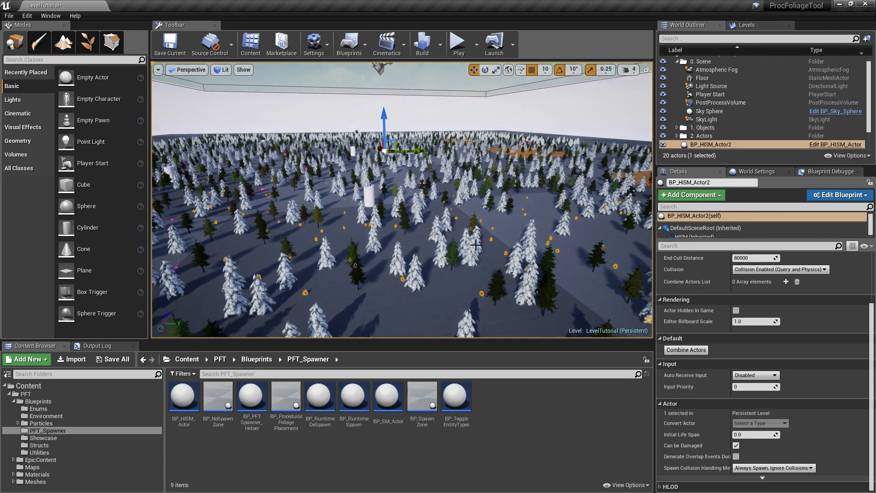
{"action": "left_click", "coordinate": [476, 245]}
{"action": "key", "text": "w"}
{"action": "mouse_move", "coordinate": [478, 213]}
{"action": "right_mouse_down"}
{"action": "mouse_move", "coordinate": [488, 204]}
{"action": "mouse_move", "coordinate": [478, 210]}
{"action": "right_mouse_up"}
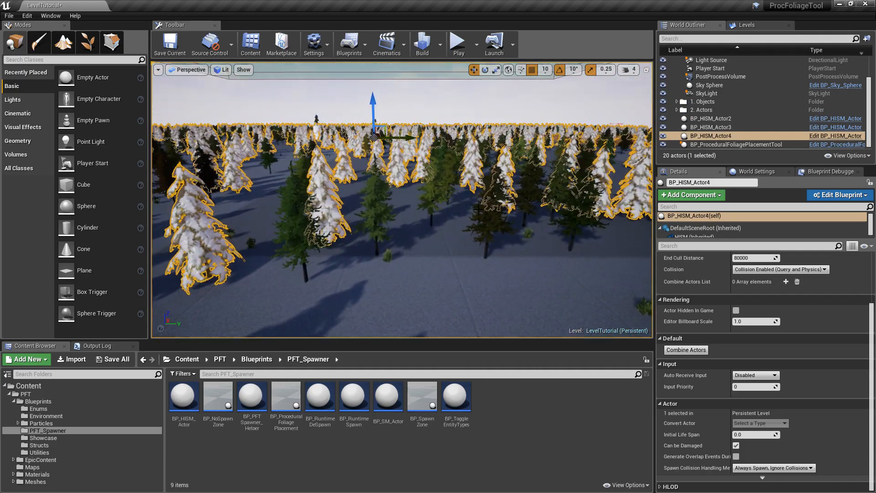
{"action": "left_click", "coordinate": [479, 209]}
{"action": "key", "text": "f"}
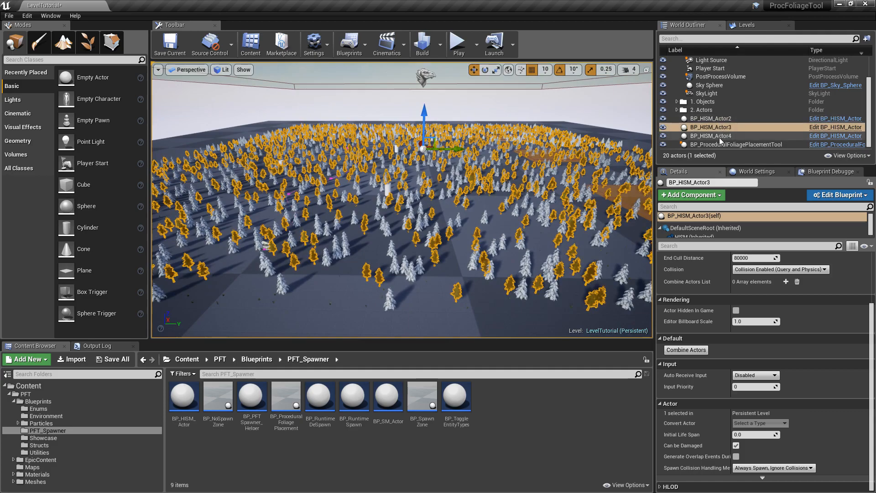
{"action": "right_click_drag", "start_coordinate": [566, 182], "coordinate": [508, 160]}
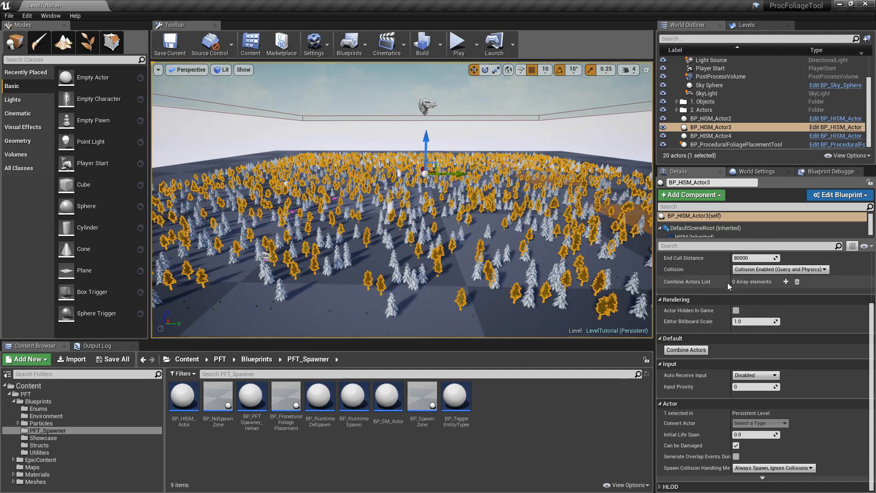
Run the combined HISM spawn three more times from BP_ProceduralFoliagePlacementTool to make the bush, snow tree and pine tree foliage denser
{"action": "left_click", "coordinate": [428, 103]}
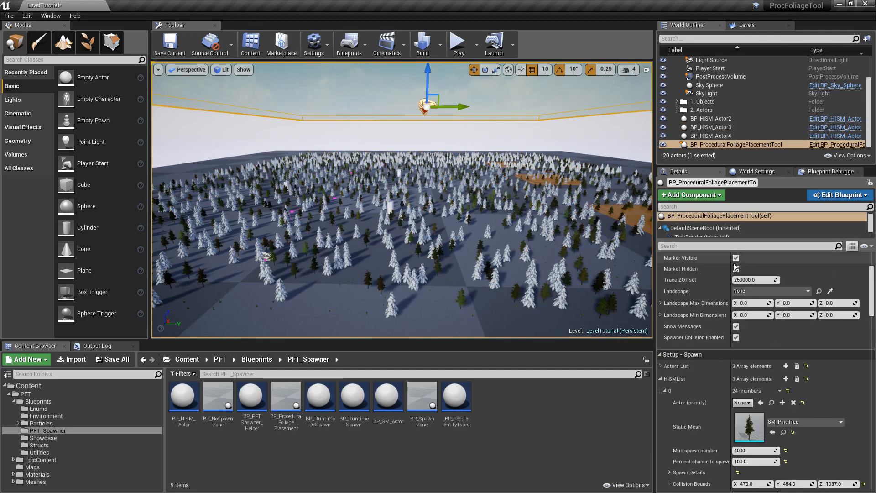
{"action": "left_click", "coordinate": [662, 354]}
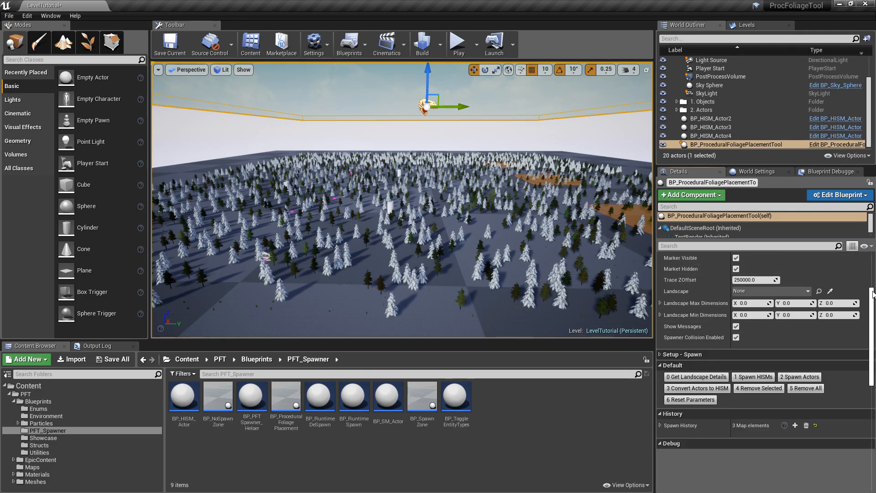
{"action": "scroll", "coordinate": [831, 299], "scroll_direction": "down", "scroll_amount": 1}
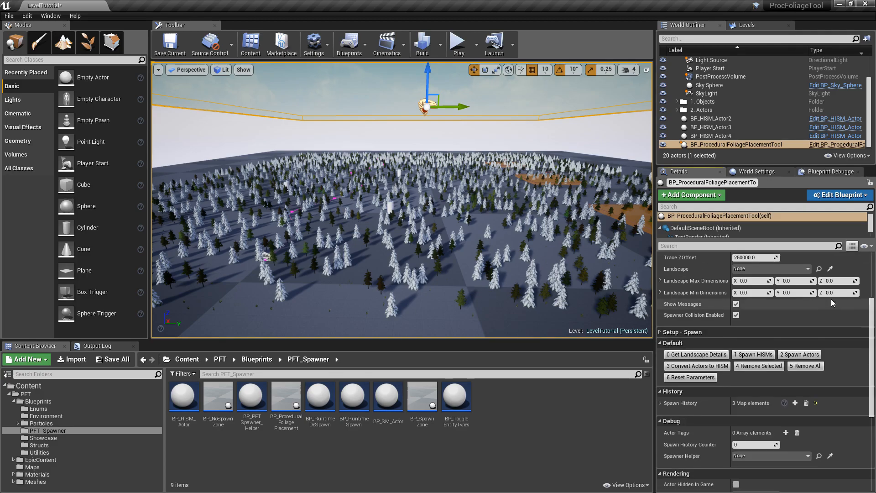
{"action": "left_click", "coordinate": [755, 354]}
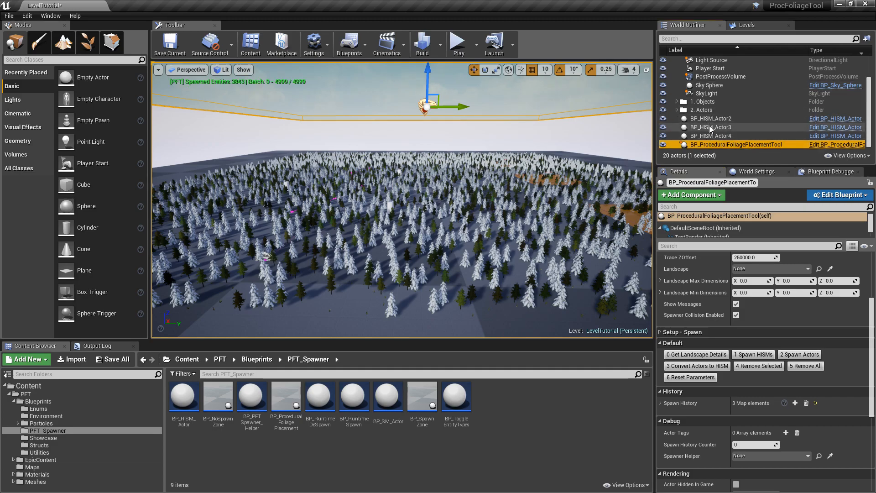
{"action": "left_click", "coordinate": [435, 301]}
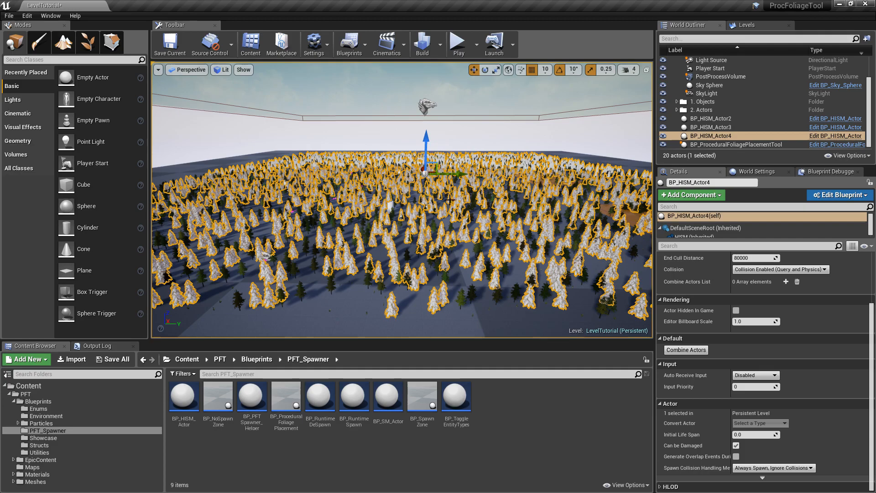
{"action": "left_click", "coordinate": [425, 106]}
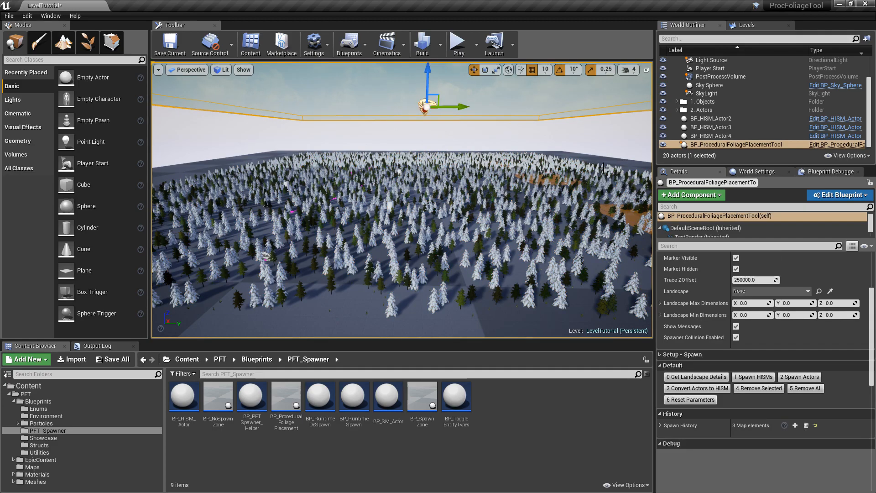
{"action": "left_click", "coordinate": [754, 377]}
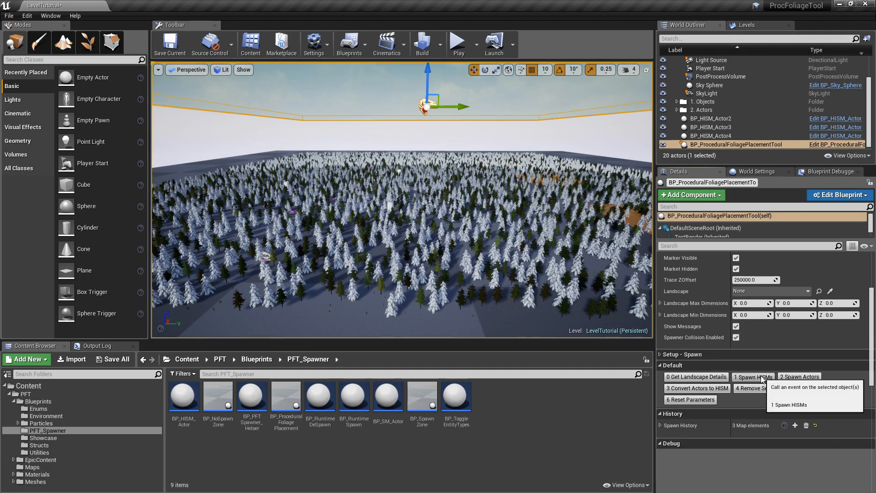
{"action": "left_click", "coordinate": [761, 378]}
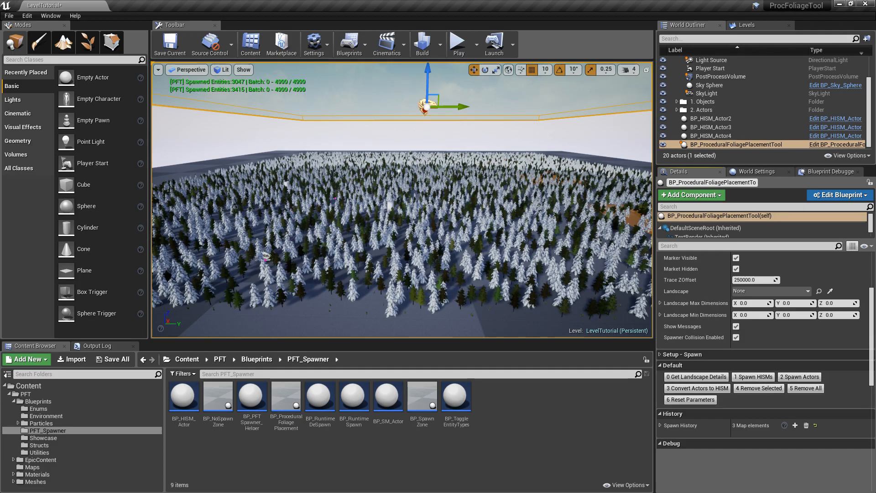
Select BP_HISM_Actor2, BP_HISM_Actor3 and BP_HISM_Actor4 in turn to examine how each mesh is distributed after the repeated spawns
{"action": "left_click", "coordinate": [740, 122]}
{"action": "left_click", "coordinate": [738, 127]}
{"action": "left_click", "coordinate": [734, 135]}
{"action": "left_click", "coordinate": [728, 128]}
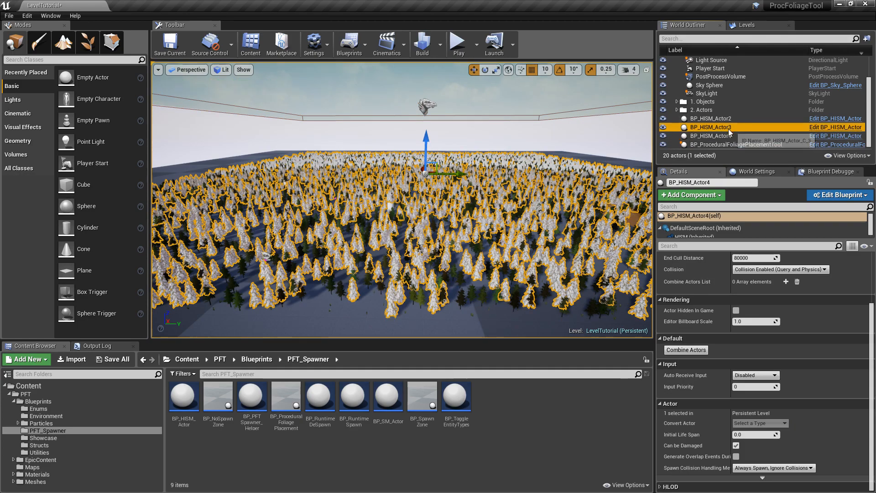
{"action": "left_click", "coordinate": [729, 120]}
{"action": "left_click", "coordinate": [730, 135]}
{"action": "left_click", "coordinate": [729, 128]}
{"action": "left_click", "coordinate": [729, 120]}
{"action": "left_click", "coordinate": [729, 128]}
{"action": "left_click", "coordinate": [729, 137]}
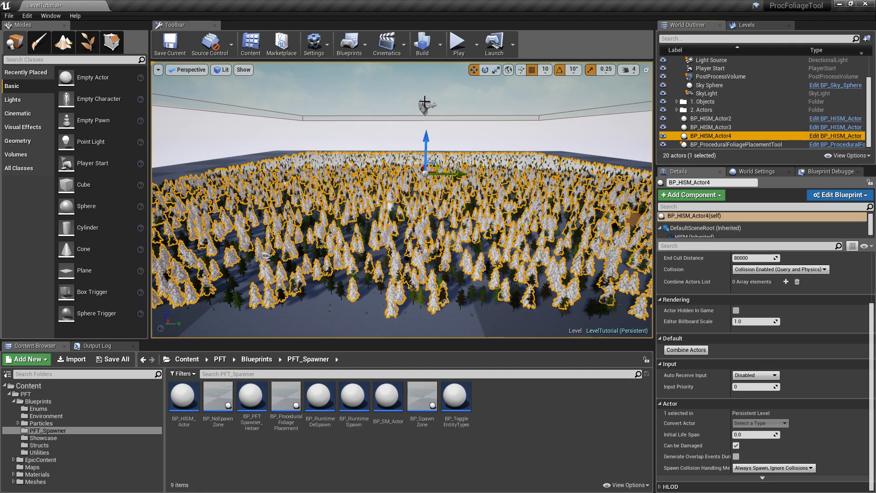
Remove all spawned foliage with the placement tool and expand its HISMList under Setup - Spawn, with the Setup category collapsed
{"action": "left_click", "coordinate": [730, 144]}
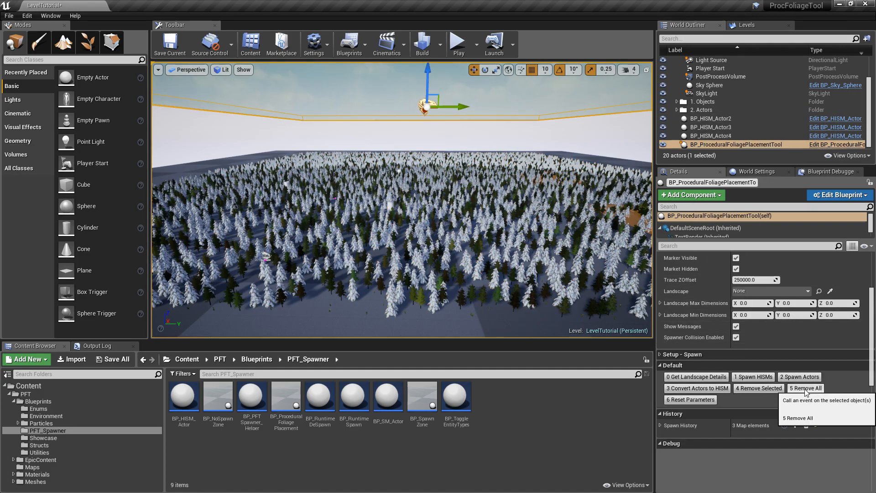
{"action": "left_click", "coordinate": [797, 388]}
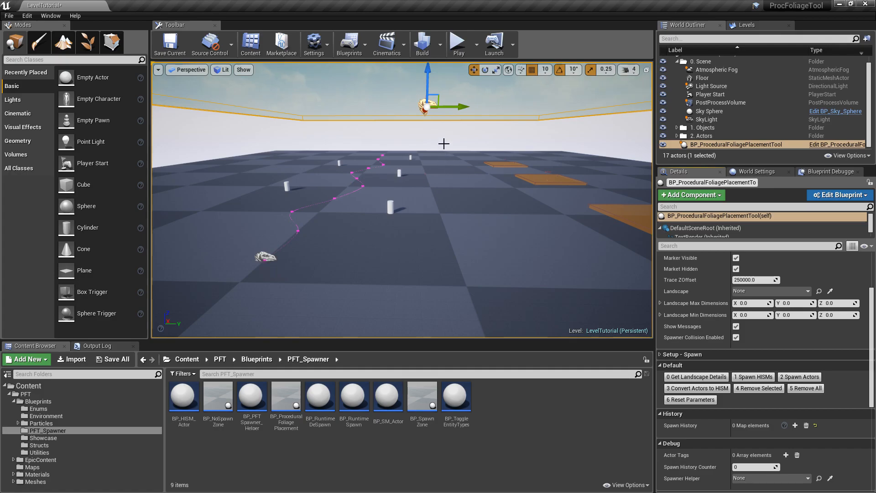
{"action": "scroll", "coordinate": [683, 332], "scroll_direction": "up", "scroll_amount": 3}
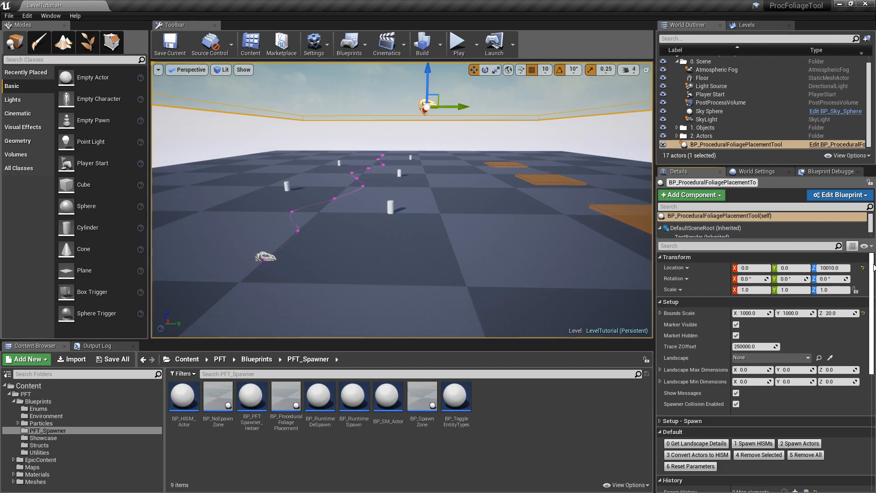
{"action": "left_click", "coordinate": [694, 302]}
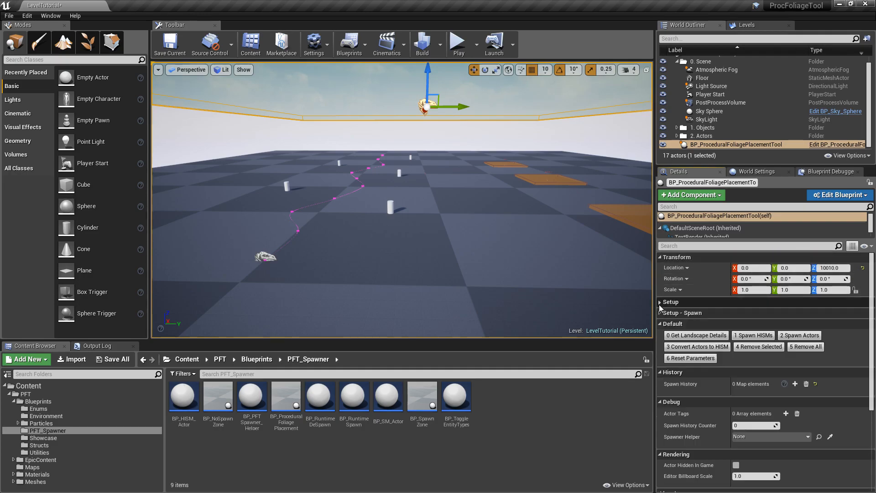
{"action": "left_click", "coordinate": [661, 314]}
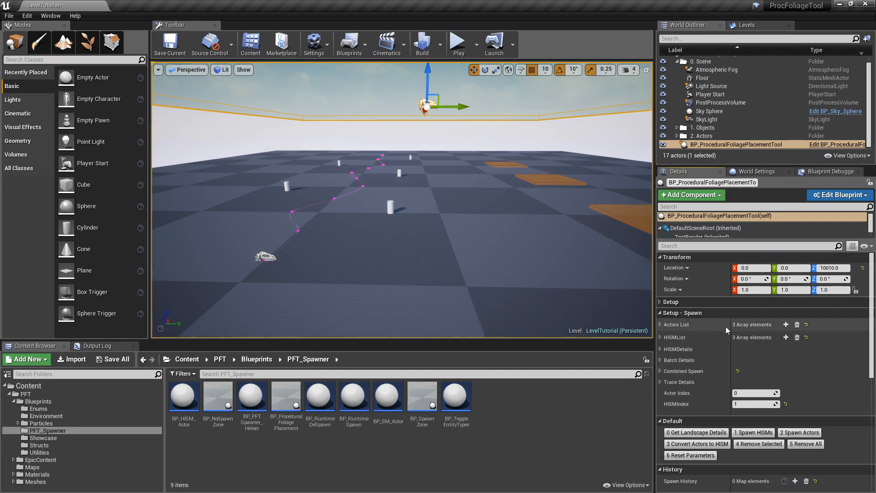
{"action": "left_click", "coordinate": [660, 337]}
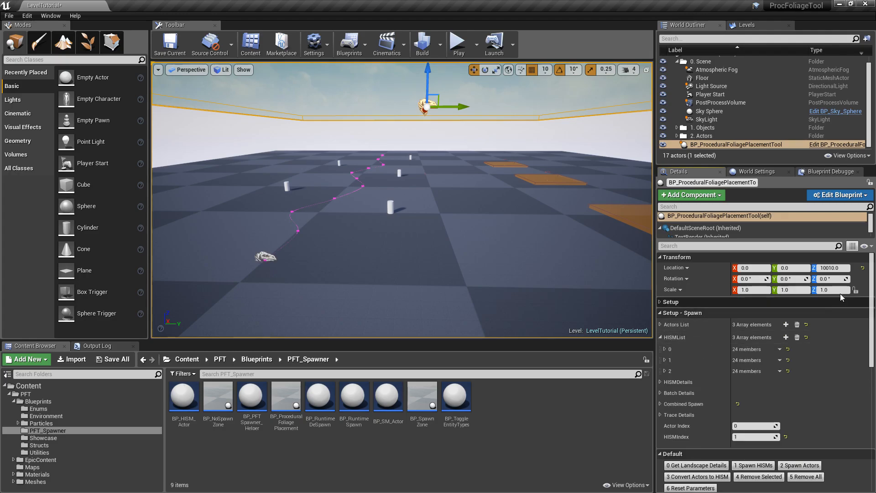
{"action": "scroll", "coordinate": [753, 311], "scroll_direction": "down", "scroll_amount": 2}
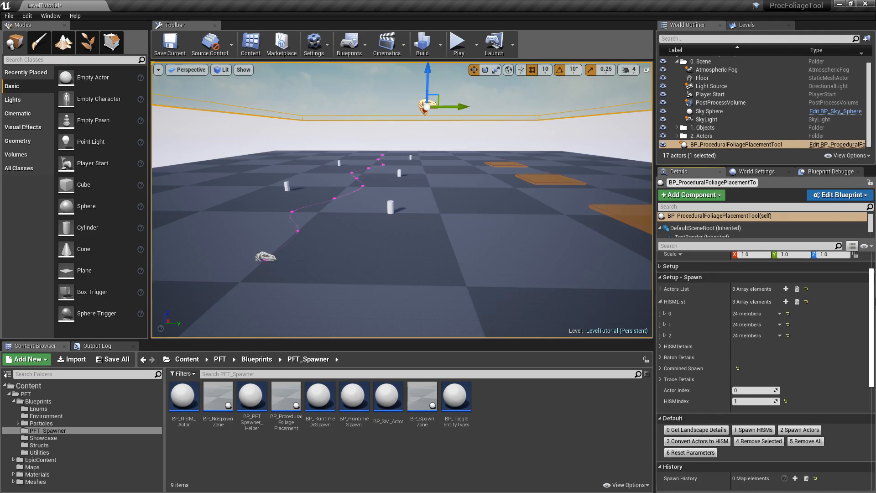
Set the Spawn Method of the SM_SnowTree element to Along spline actors and expand its spline settings
{"action": "left_click", "coordinate": [665, 321]}
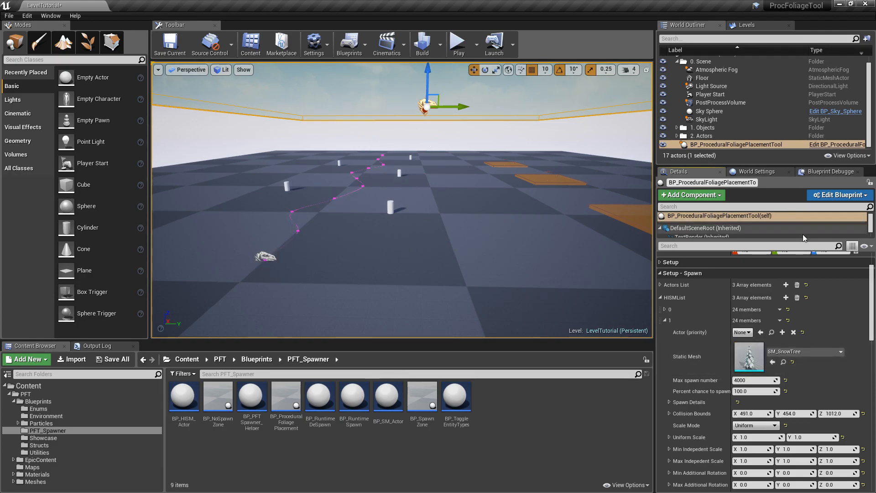
{"action": "scroll", "coordinate": [872, 297], "scroll_direction": "down", "scroll_amount": 6}
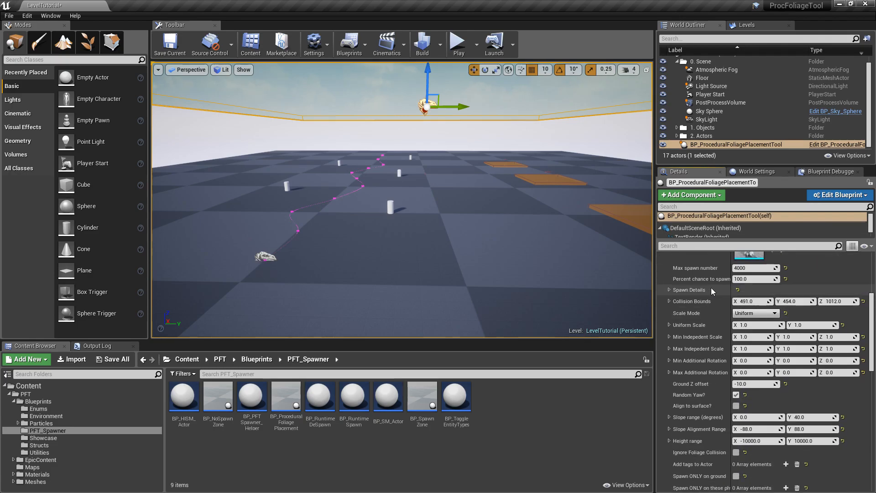
{"action": "left_click", "coordinate": [669, 289]}
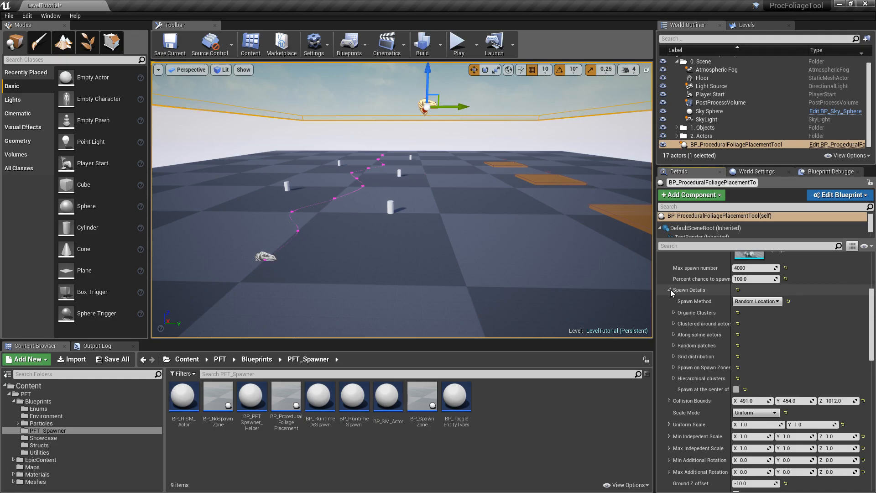
{"action": "left_click", "coordinate": [753, 302]}
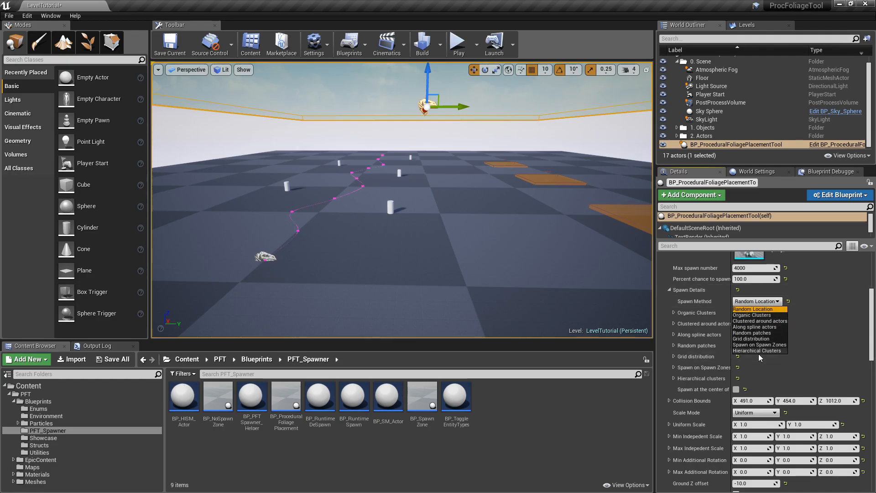
{"action": "left_click", "coordinate": [760, 327]}
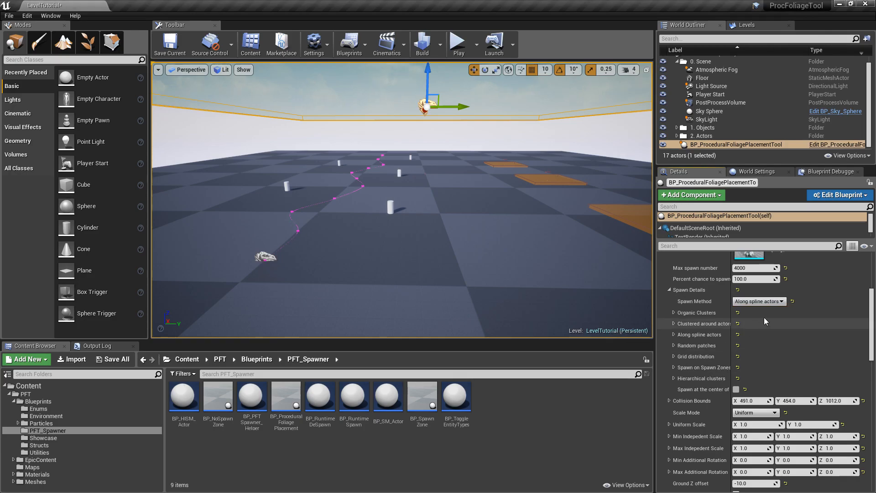
{"action": "left_click", "coordinate": [675, 334]}
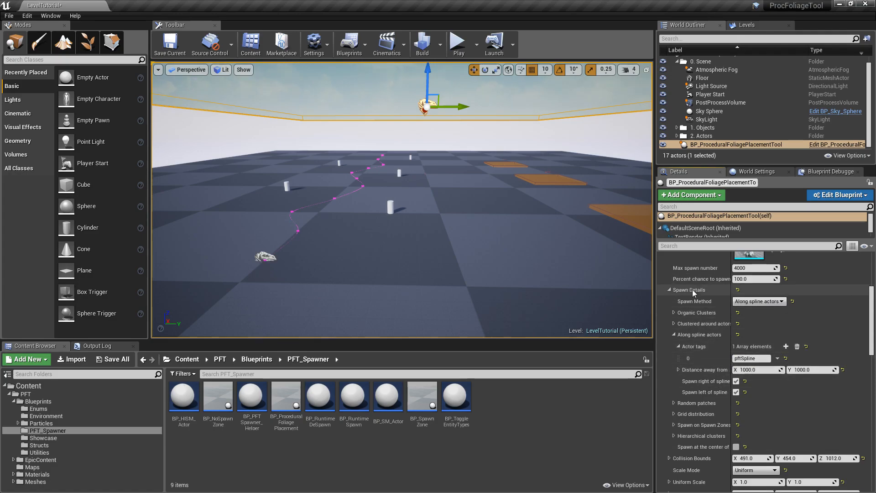
Collapse the HISMList and spawn its HISMs as a combined spawn with the snow trees following the spline
{"action": "scroll", "coordinate": [691, 286], "scroll_direction": "up", "scroll_amount": 3}
{"action": "left_click", "coordinate": [661, 259]}
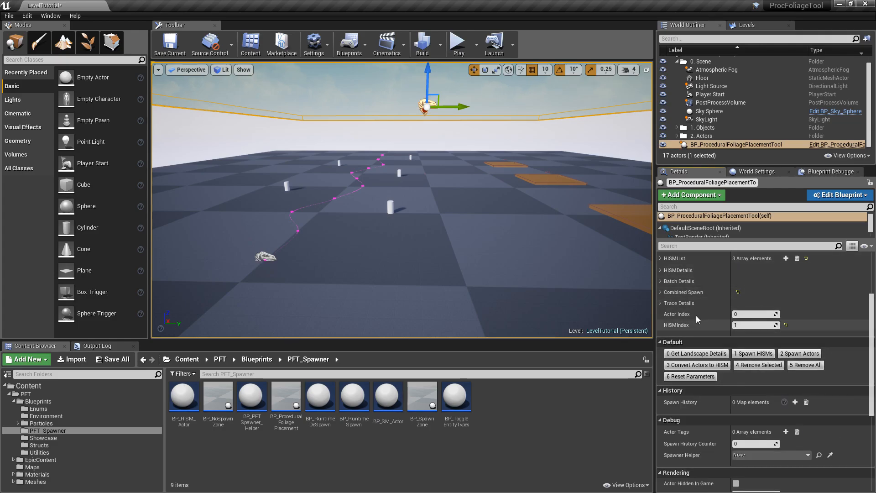
{"action": "left_click", "coordinate": [759, 353]}
Inspect the snow trees along the spline and select the pine tree and bush HISM actors to examine their distribution around it
{"action": "right_click_drag", "start_coordinate": [644, 289], "coordinate": [598, 312]}
{"action": "key", "text": "w"}
{"action": "key", "text": "w"}
{"action": "key", "text": "d"}
{"action": "right_click_drag", "start_coordinate": [456, 177], "coordinate": [459, 177]}
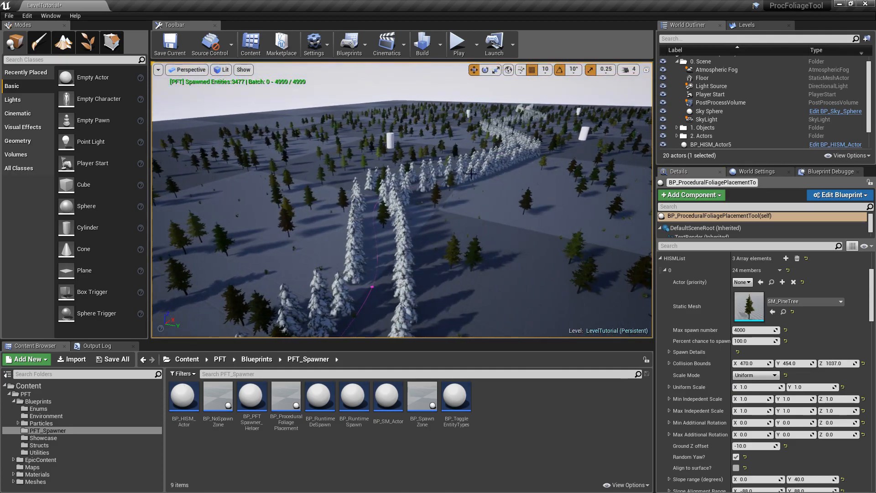
{"action": "right_click_drag", "start_coordinate": [520, 186], "coordinate": [500, 197]}
{"action": "left_click", "coordinate": [416, 258]}
{"action": "key", "text": "w"}
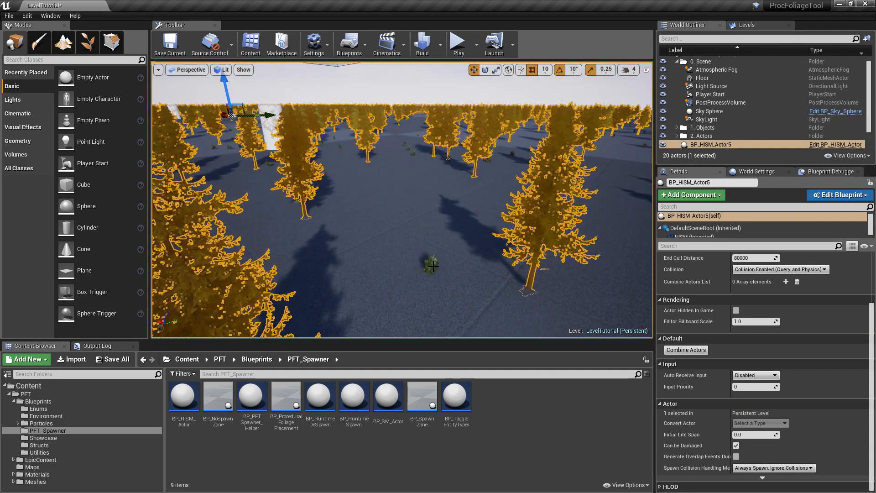
{"action": "left_click", "coordinate": [431, 265]}
{"action": "key", "text": "s"}
{"action": "right_click_drag", "start_coordinate": [474, 223], "coordinate": [452, 215]}
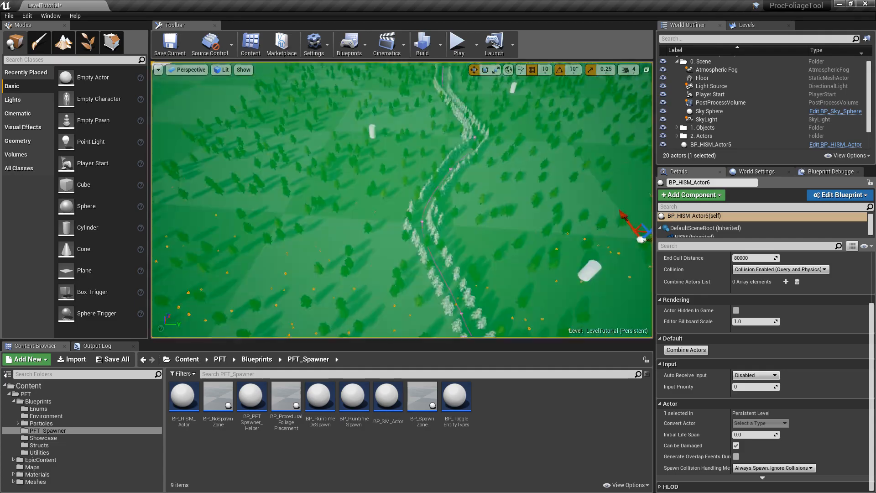
{"action": "mouse_move", "coordinate": [452, 214]}
{"action": "right_mouse_down"}
{"action": "mouse_move", "coordinate": [448, 221]}
{"action": "mouse_move", "coordinate": [410, 210]}
{"action": "mouse_move", "coordinate": [449, 212]}
{"action": "right_mouse_up"}
{"action": "key", "text": "s"}
{"action": "mouse_move", "coordinate": [431, 106]}
{"action": "right_mouse_down"}
{"action": "mouse_move", "coordinate": [418, 106]}
{"action": "mouse_move", "coordinate": [431, 106]}
{"action": "right_mouse_up"}
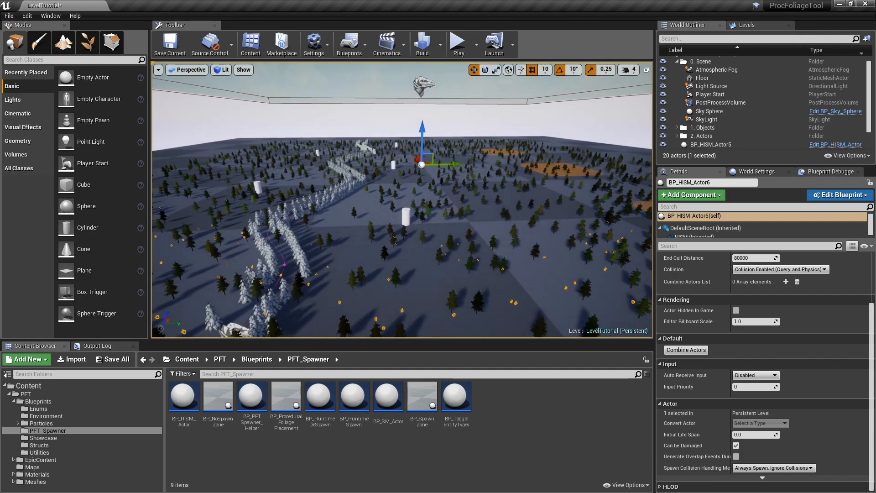
Select the placement tool, remove all spawned foliage, and collapse the pine tree and snow tree elements in HISMList
{"action": "left_click", "coordinate": [423, 87]}
{"action": "left_click", "coordinate": [662, 272]}
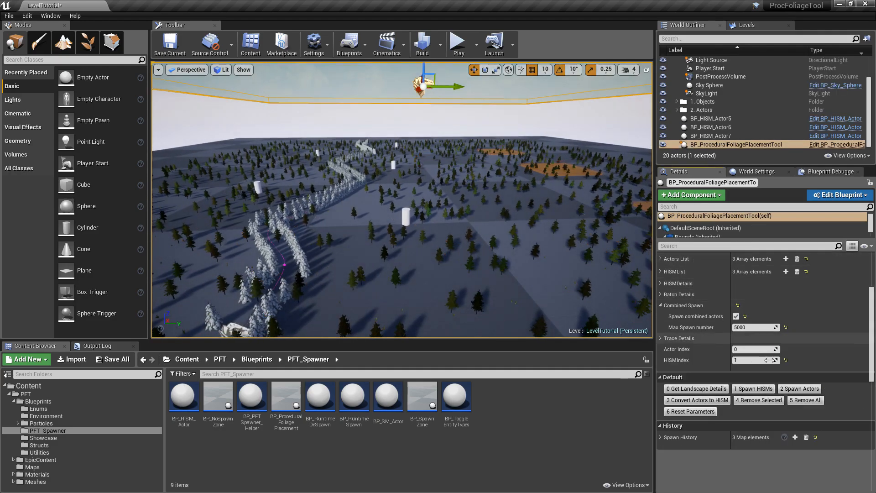
{"action": "left_click", "coordinate": [797, 400]}
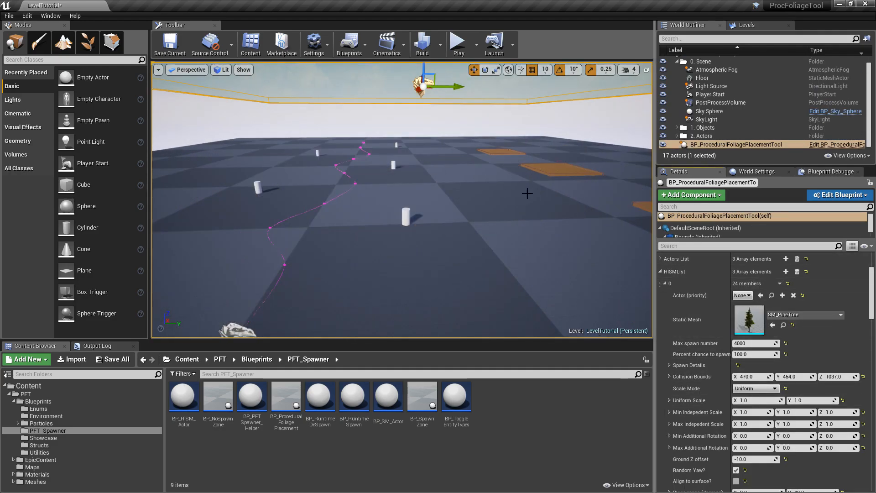
{"action": "left_click", "coordinate": [665, 283]}
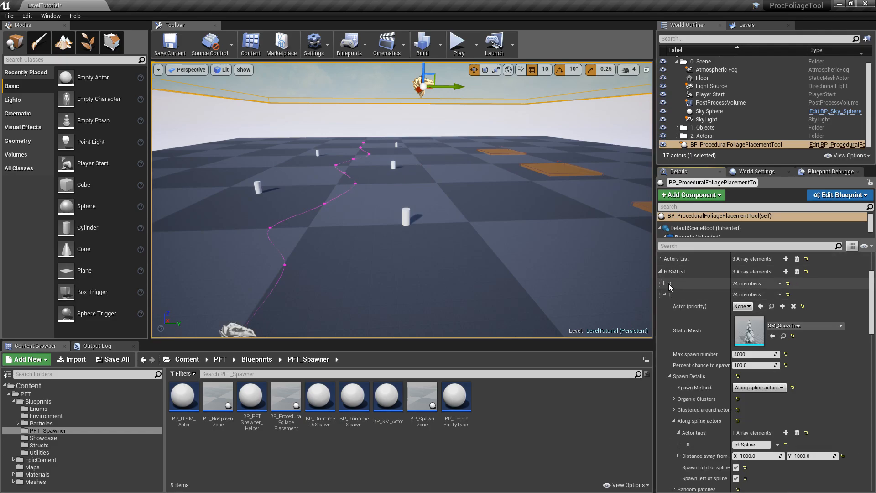
{"action": "left_click", "coordinate": [664, 294]}
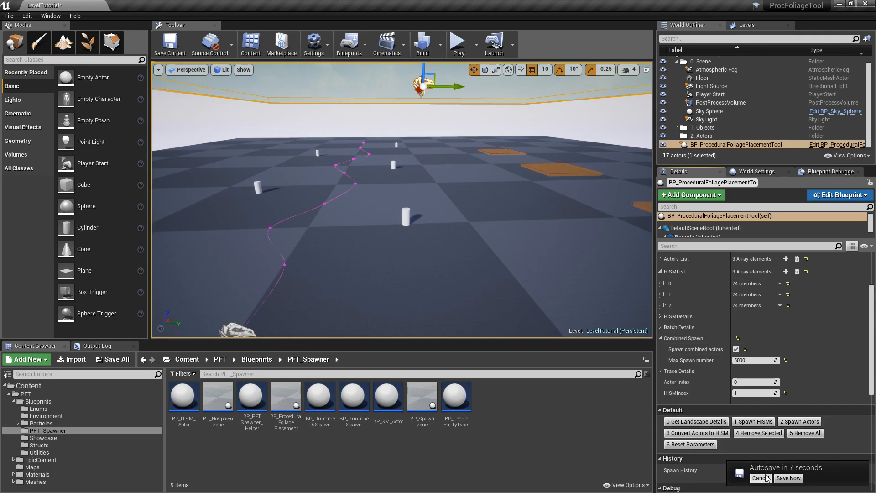
Save the modified LevelTutorial map
{"action": "left_click", "coordinate": [113, 359]}
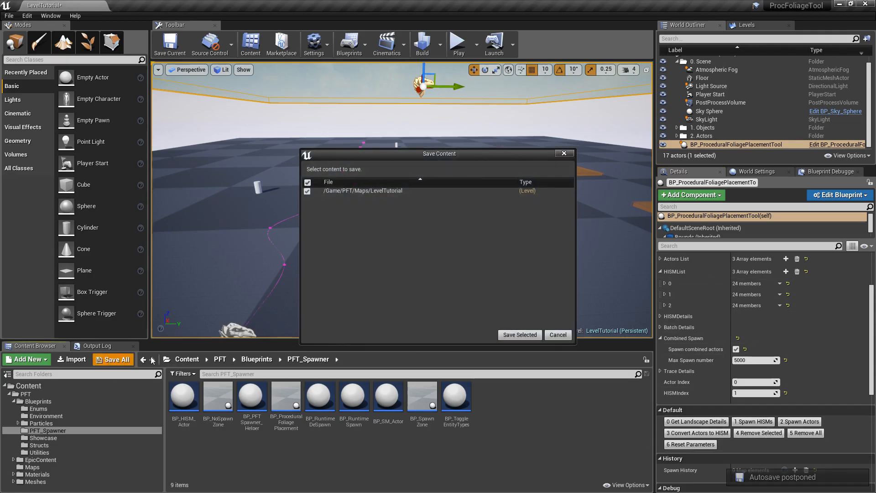
{"action": "left_click", "coordinate": [508, 334]}
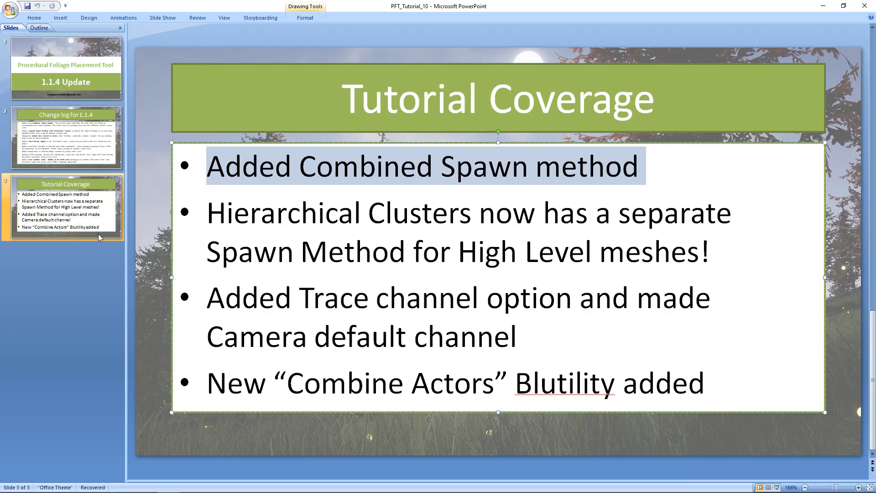
Highlight the Hierarchical Clusters bullet about the separate spawn method for High Level meshes on the Tutorial Coverage slide
{"action": "left_click", "coordinate": [575, 214]}
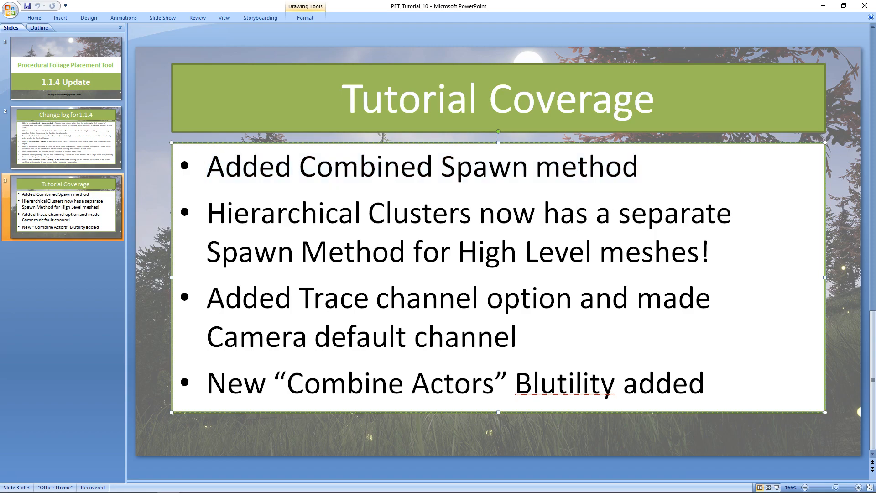
{"action": "left_click_drag", "start_coordinate": [707, 249], "coordinate": [224, 220]}
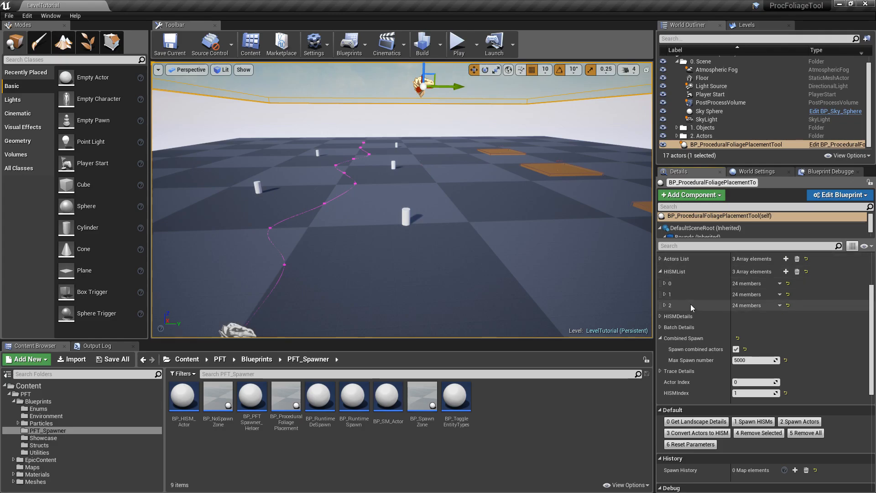
Switch to Unreal Editor, set the pine tree's Spawn Method in HISMList to Hierarchical Clusters, and expand its Hierarchical clusters settings
{"action": "left_click", "coordinate": [665, 283]}
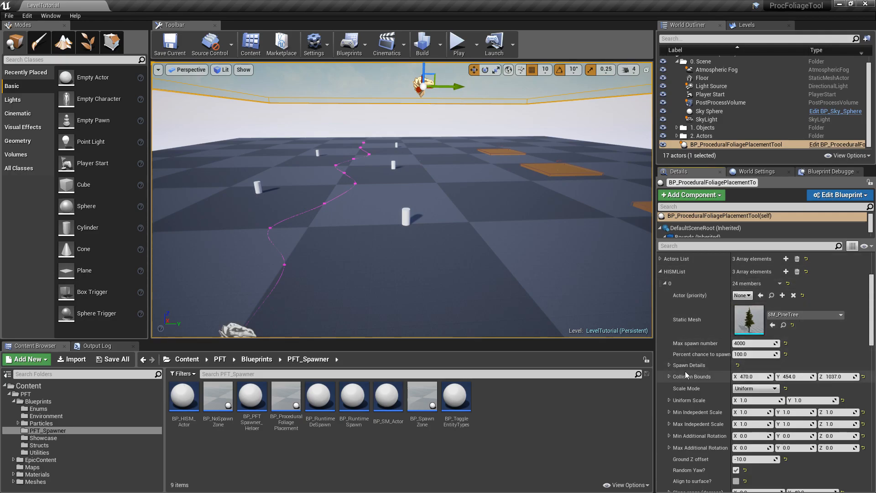
{"action": "left_click", "coordinate": [670, 366]}
{"action": "left_click", "coordinate": [757, 377]}
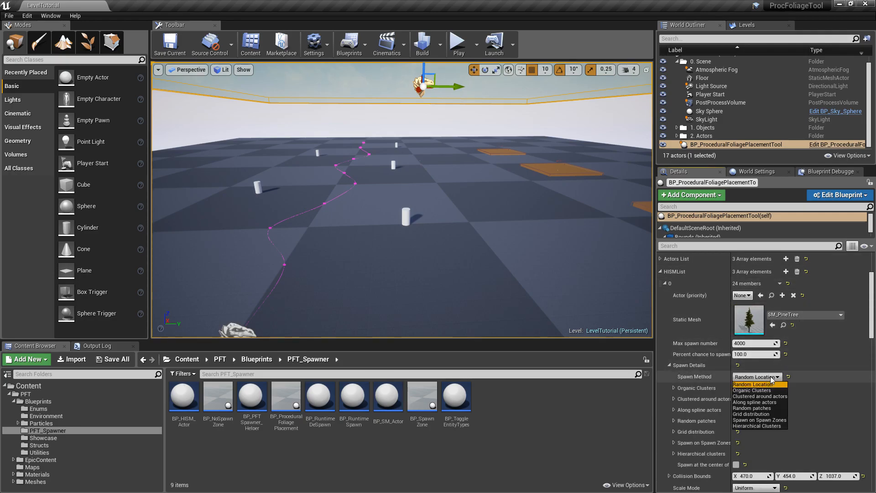
{"action": "left_click", "coordinate": [764, 426]}
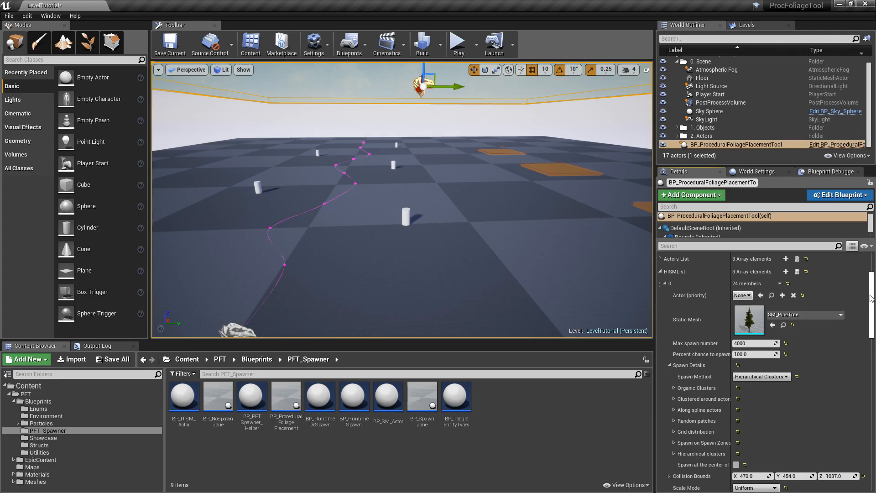
{"action": "scroll", "coordinate": [871, 298], "scroll_direction": "down", "scroll_amount": 5}
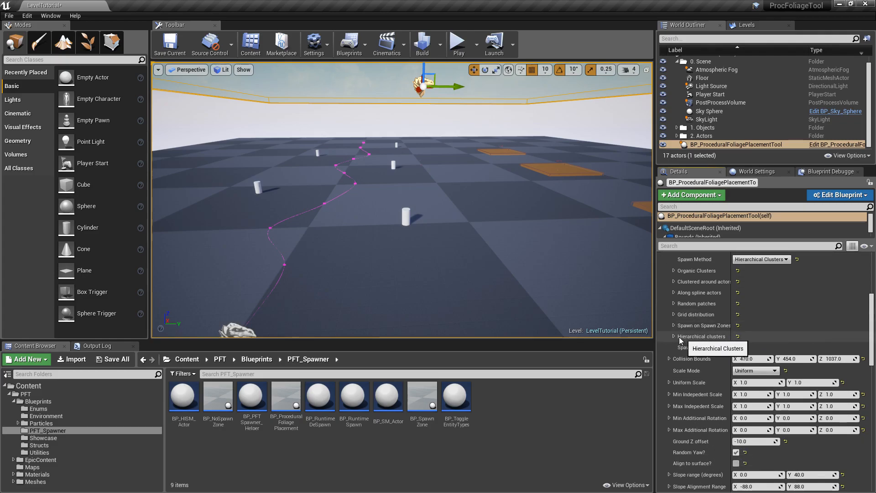
{"action": "left_click", "coordinate": [673, 336]}
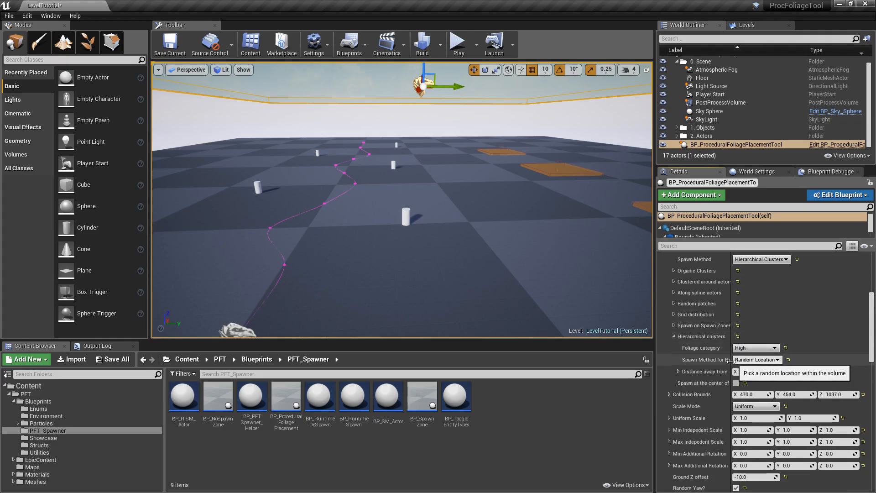
Set the pine tree's Spawn Method for High Category to Along spline actors, widening the property names to read them
{"action": "left_click_drag", "start_coordinate": [732, 363], "coordinate": [763, 359]}
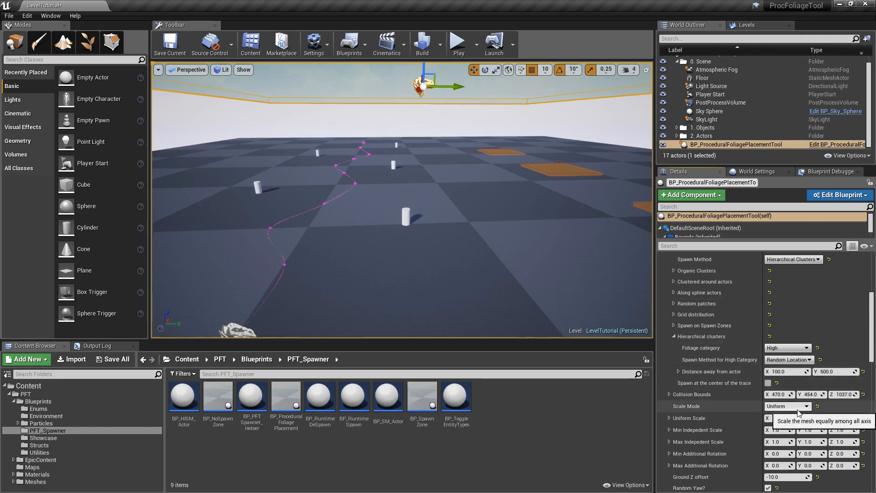
{"action": "left_click", "coordinate": [787, 360]}
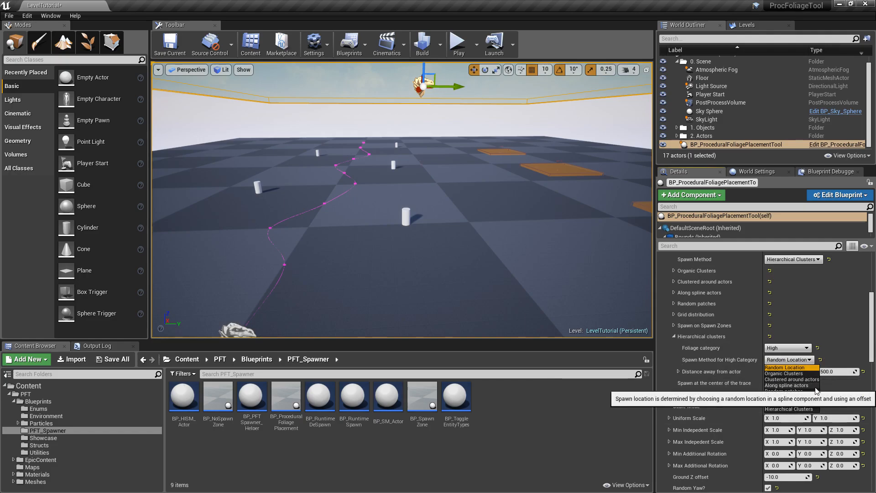
{"action": "left_click", "coordinate": [790, 386]}
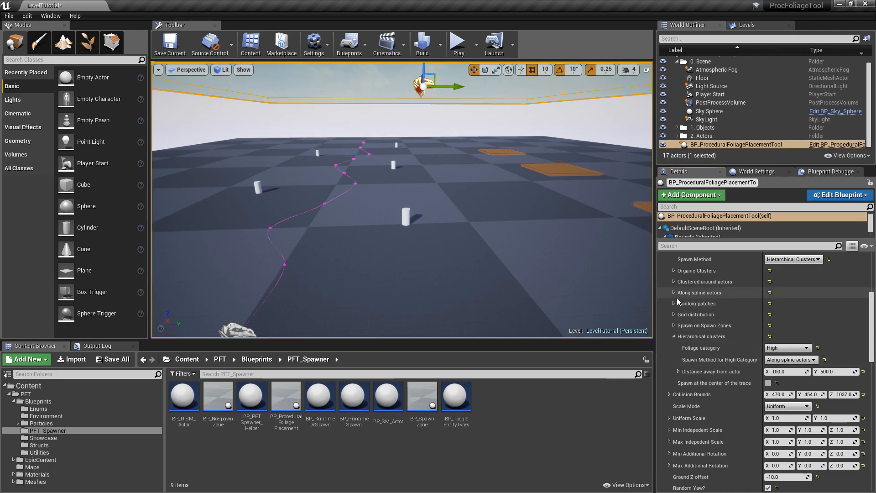
{"action": "left_click", "coordinate": [785, 360]}
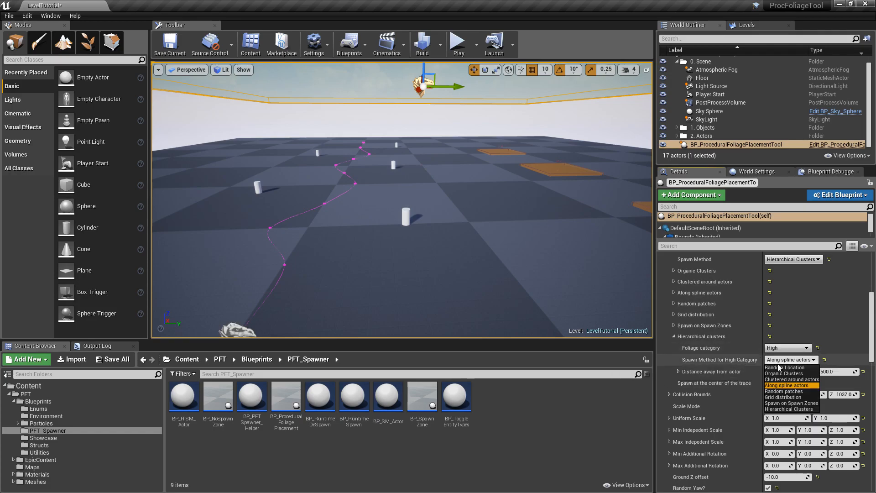
{"action": "left_click", "coordinate": [779, 386]}
Add the actor tag pftSpline to the pine tree's Along spline actors settings and collapse that group
{"action": "left_click", "coordinate": [674, 293]}
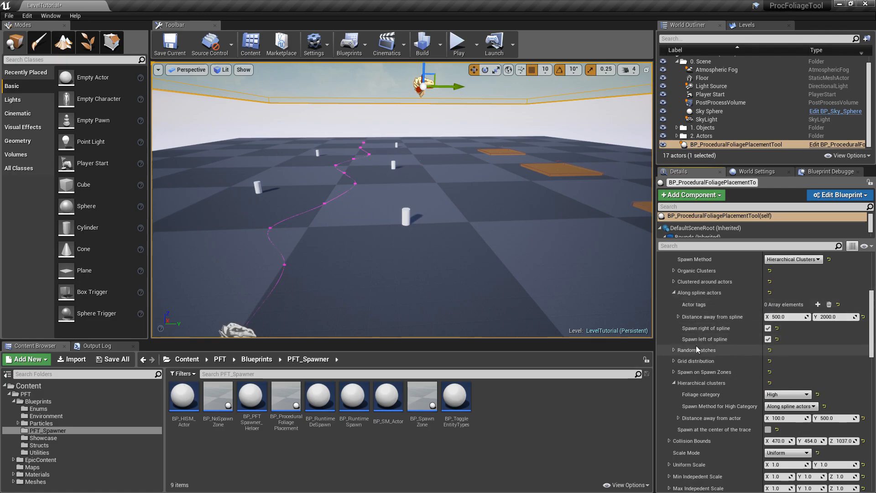
{"action": "left_click", "coordinate": [673, 292]}
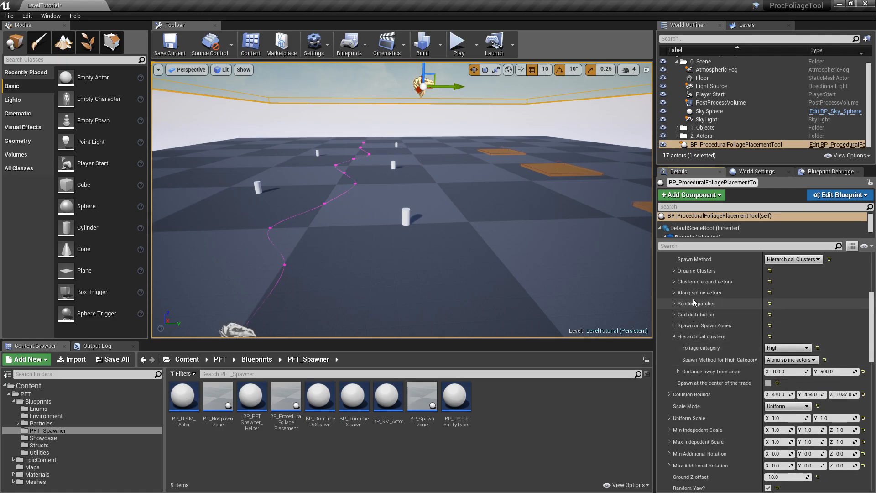
{"action": "left_click", "coordinate": [674, 292]}
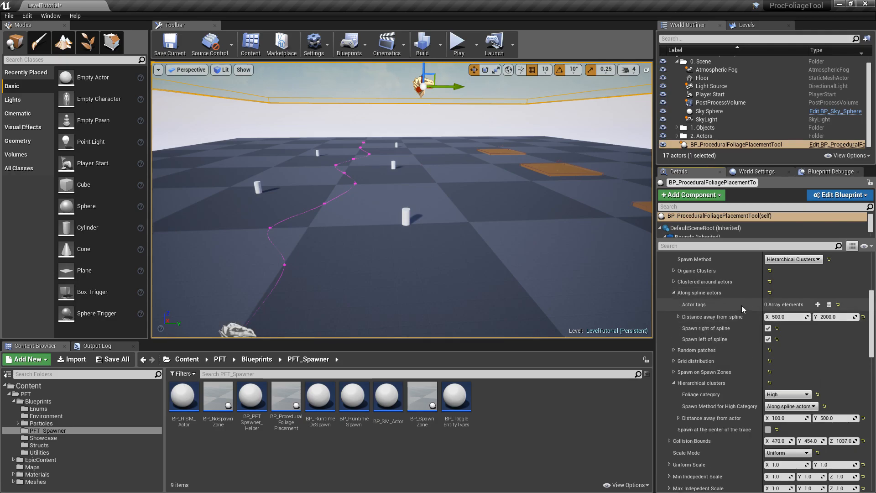
{"action": "scroll", "coordinate": [719, 320], "scroll_direction": "up", "scroll_amount": 1}
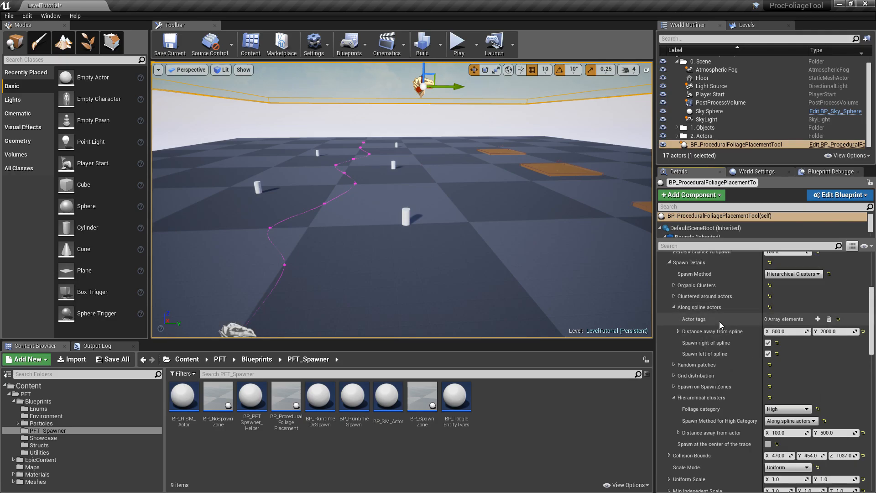
{"action": "left_click", "coordinate": [818, 319]}
{"action": "left_click", "coordinate": [783, 331]}
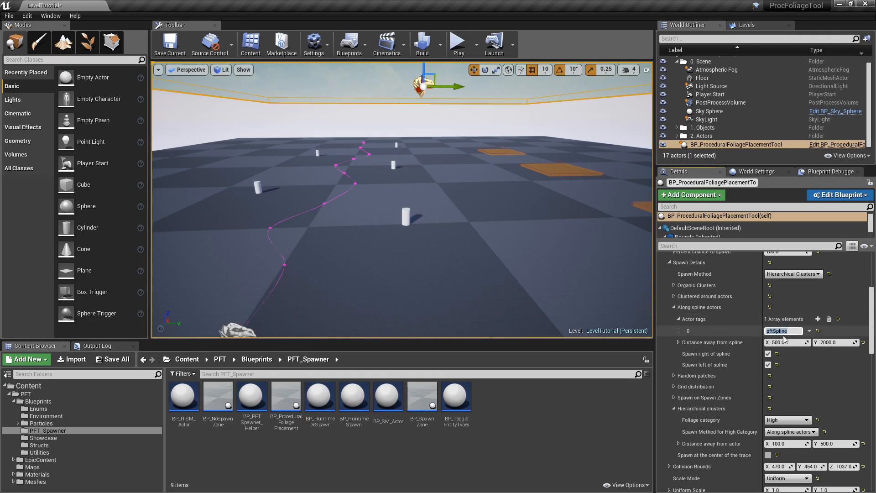
{"action": "left_click", "coordinate": [674, 308]}
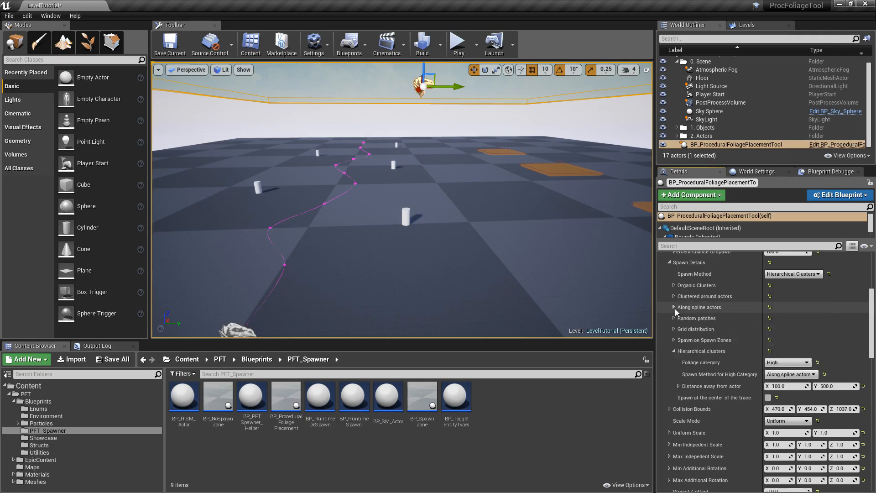
Disable Spawn combined actors, set HISMIndex to 0, and spawn the pine tree HISMs
{"action": "left_click_drag", "start_coordinate": [874, 292], "coordinate": [874, 396]}
{"action": "left_click", "coordinate": [768, 301]}
{"action": "left_click", "coordinate": [661, 290]}
{"action": "left_click", "coordinate": [660, 290]}
{"action": "left_click", "coordinate": [660, 290]}
{"action": "left_click", "coordinate": [784, 323]}
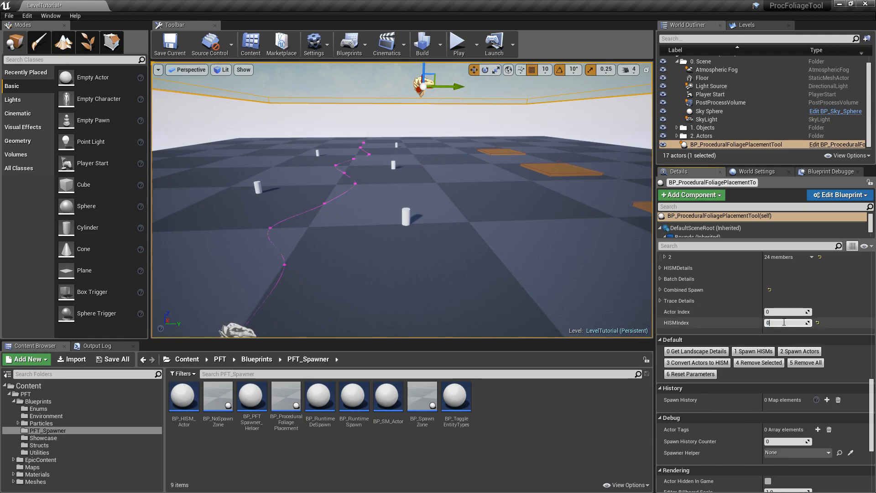
{"action": "left_click", "coordinate": [759, 356]}
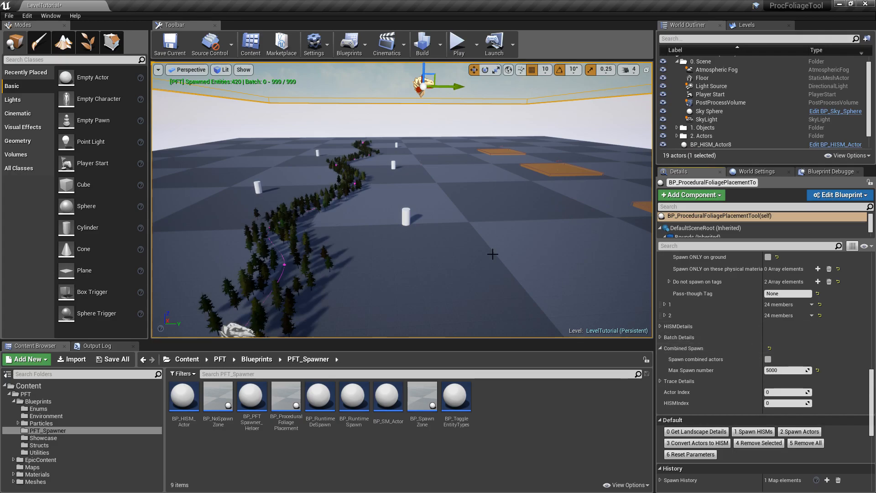
Fly around the level to examine how the spawned pine trees are distributed along the spline
{"action": "right_click_drag", "start_coordinate": [479, 241], "coordinate": [490, 261]}
{"action": "key", "text": "w"}
{"action": "key", "text": "s"}
{"action": "key", "text": "w"}
{"action": "key", "text": "s"}
{"action": "key", "text": "w"}
{"action": "key", "text": "s"}
{"action": "key", "text": "s"}
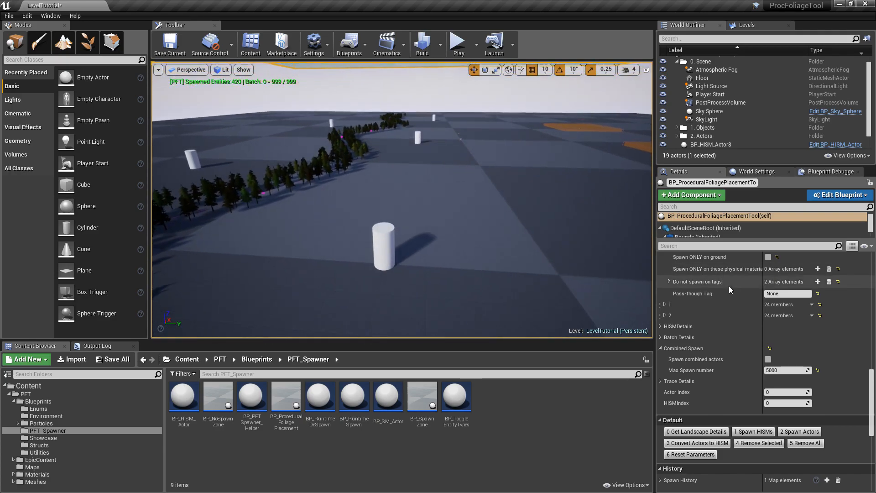
Collapse the pine tree element in HISMList and set the snow tree's Spawn Method to Hierarchical Clusters
{"action": "scroll", "coordinate": [724, 288], "scroll_direction": "up", "scroll_amount": 6}
{"action": "scroll", "coordinate": [725, 289], "scroll_direction": "up", "scroll_amount": 3}
{"action": "scroll", "coordinate": [702, 313], "scroll_direction": "up", "scroll_amount": 5}
{"action": "scroll", "coordinate": [698, 310], "scroll_direction": "up", "scroll_amount": 3}
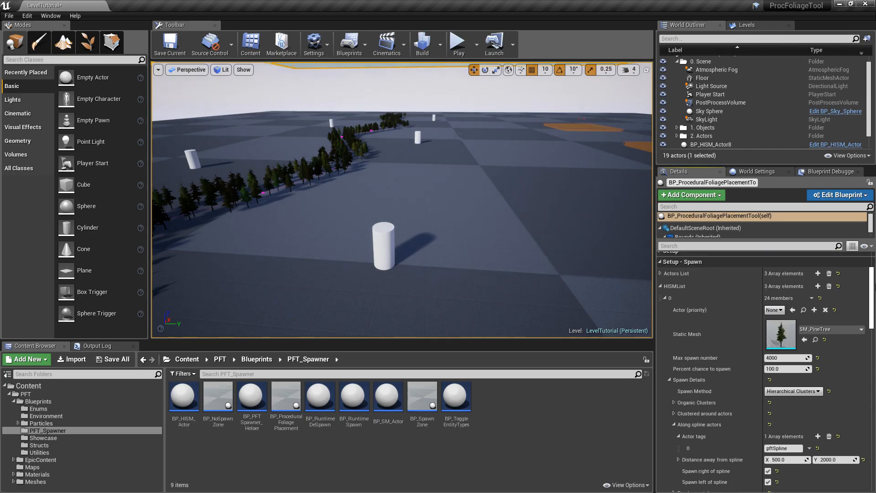
{"action": "left_click", "coordinate": [665, 298]}
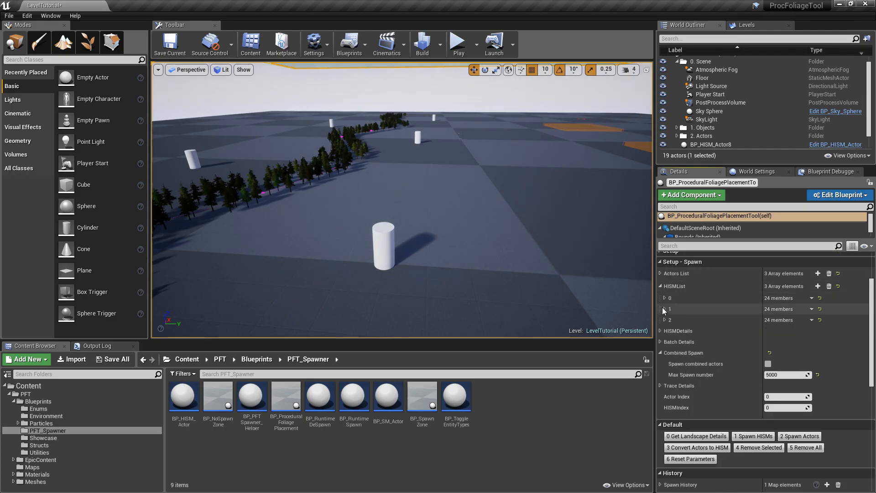
{"action": "left_click", "coordinate": [665, 309]}
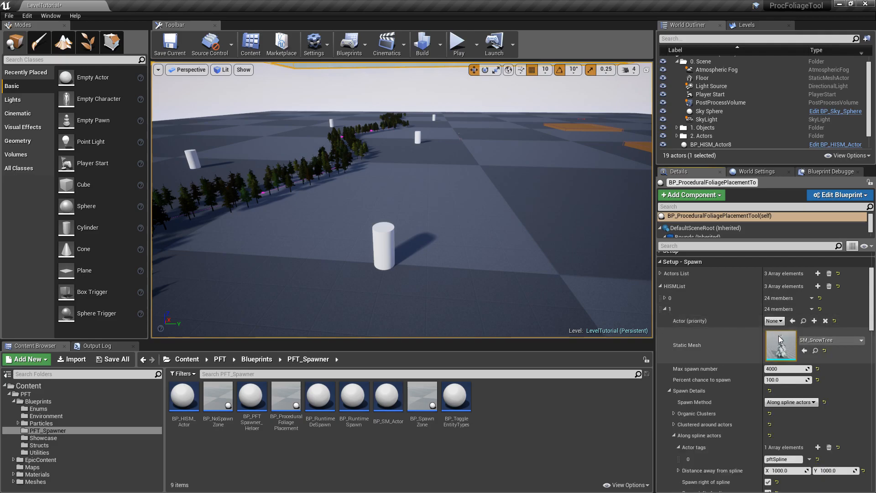
{"action": "left_click", "coordinate": [798, 402]}
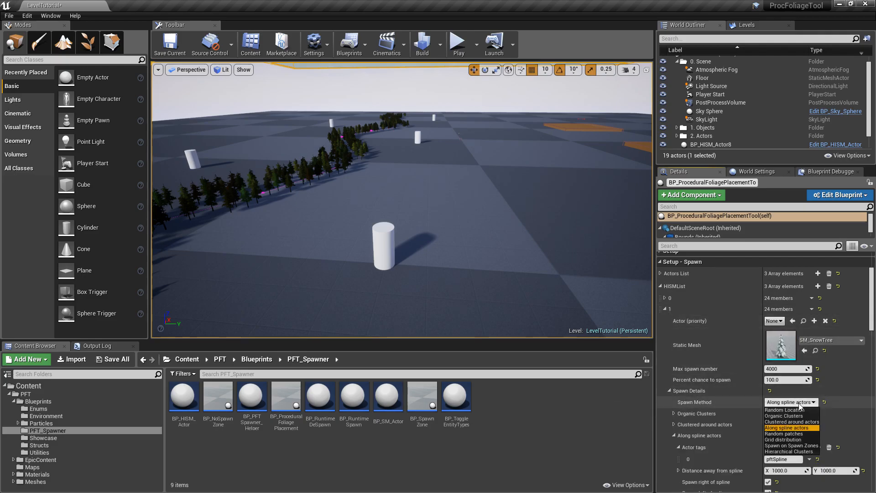
{"action": "left_click", "coordinate": [796, 451]}
Set the snow tree's cluster Foliage category to Medium and its Distance away from actor to X 400 and Y 800
{"action": "left_click_drag", "start_coordinate": [871, 326], "coordinate": [867, 351]}
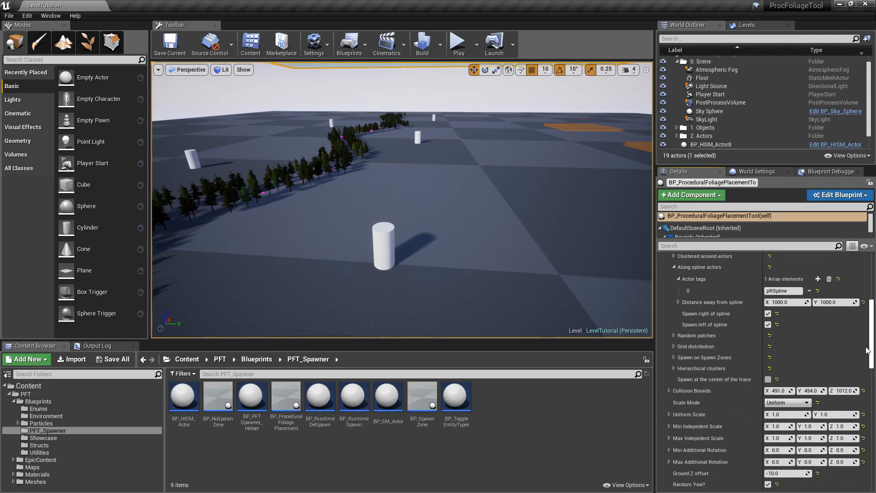
{"action": "left_click", "coordinate": [674, 368]}
{"action": "left_click", "coordinate": [778, 380]}
{"action": "left_click", "coordinate": [781, 387]}
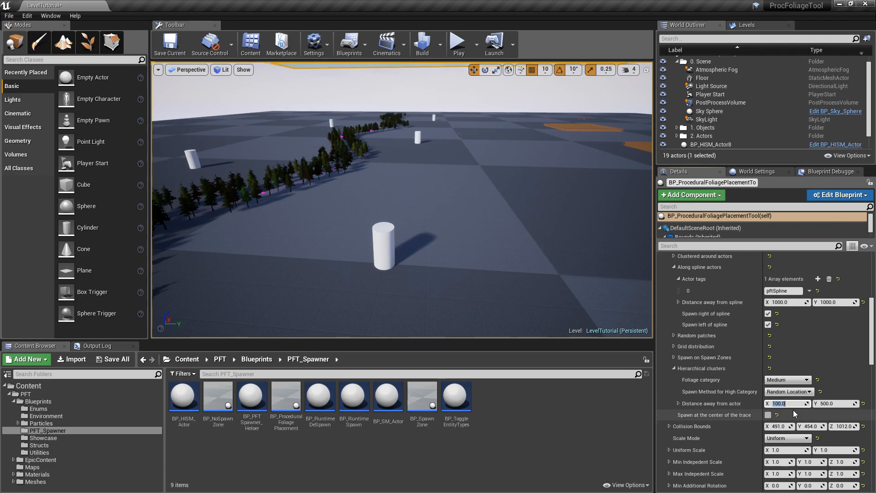
{"action": "type", "text": "400"}
{"action": "key", "text": "Tab"}
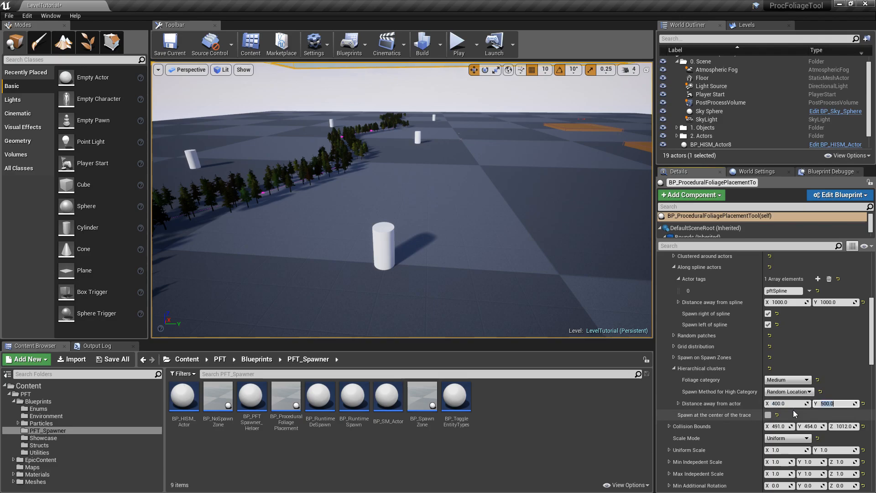
{"action": "type", "text": "800"}
{"action": "key", "text": "Return"}
Collapse the snow tree's spline and cluster settings and enable Ignore Foliage Collision for it
{"action": "right_click_drag", "start_coordinate": [549, 141], "coordinate": [443, 172]}
{"action": "scroll", "coordinate": [686, 340], "scroll_direction": "up", "scroll_amount": 2}
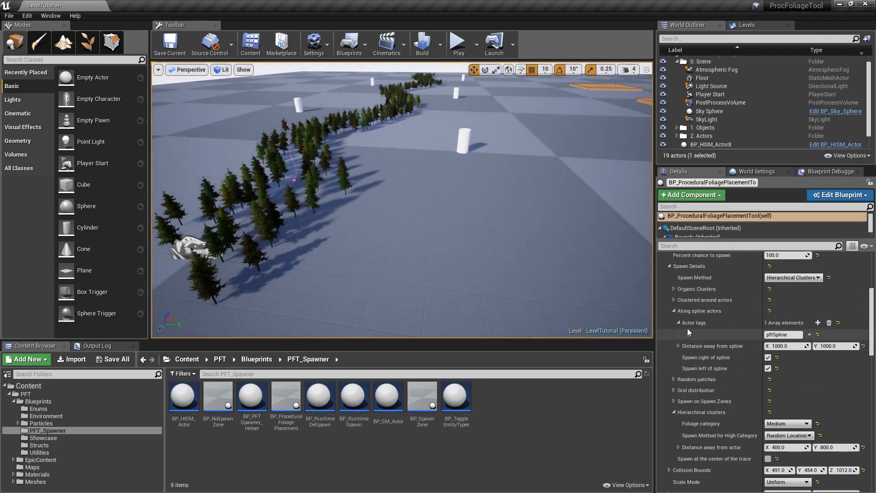
{"action": "left_click", "coordinate": [674, 312]}
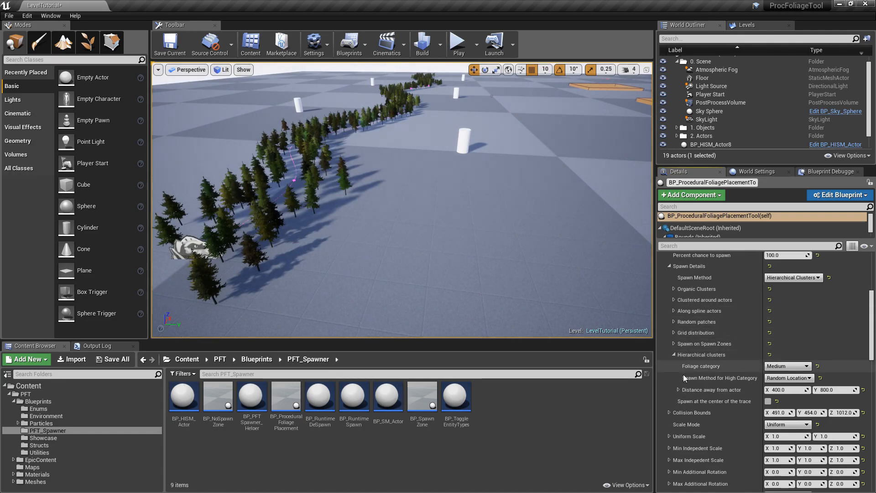
{"action": "left_click", "coordinate": [674, 355]}
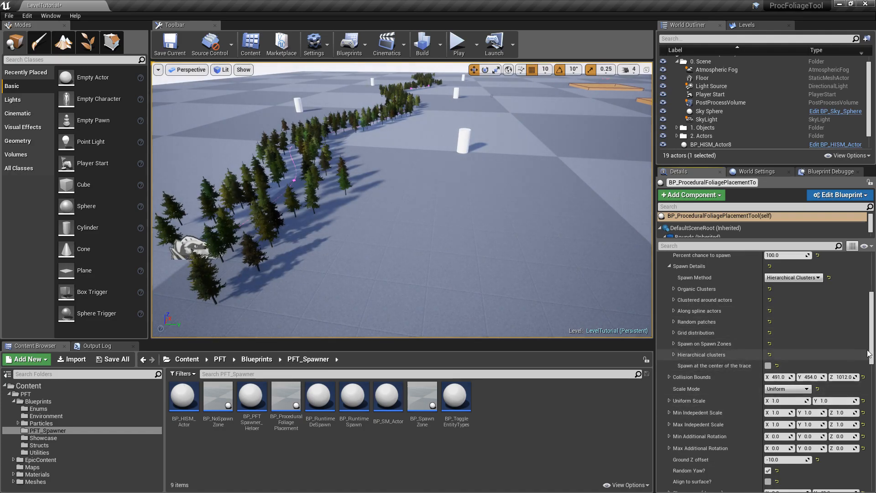
{"action": "left_click_drag", "start_coordinate": [873, 343], "coordinate": [872, 369]}
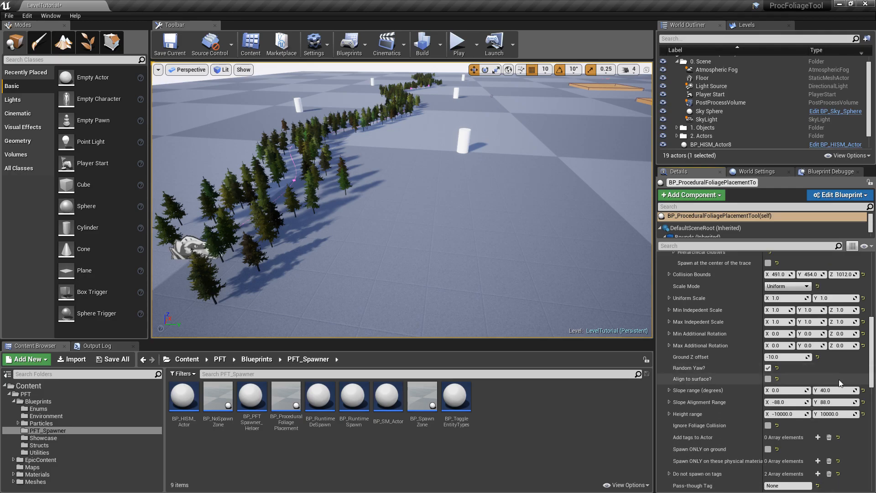
{"action": "left_click", "coordinate": [769, 425]}
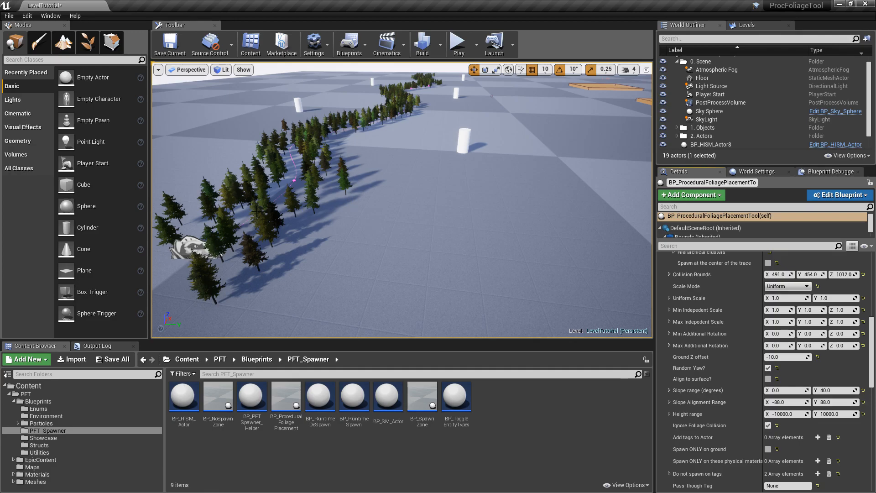
Collapse the HISMList, set HISMIndex to 1, and spawn the snow tree HISMs around the pine trees, checking the clusters from above
{"action": "left_click_drag", "start_coordinate": [872, 382], "coordinate": [875, 323]}
{"action": "left_click", "coordinate": [660, 320]}
{"action": "left_click", "coordinate": [782, 408]}
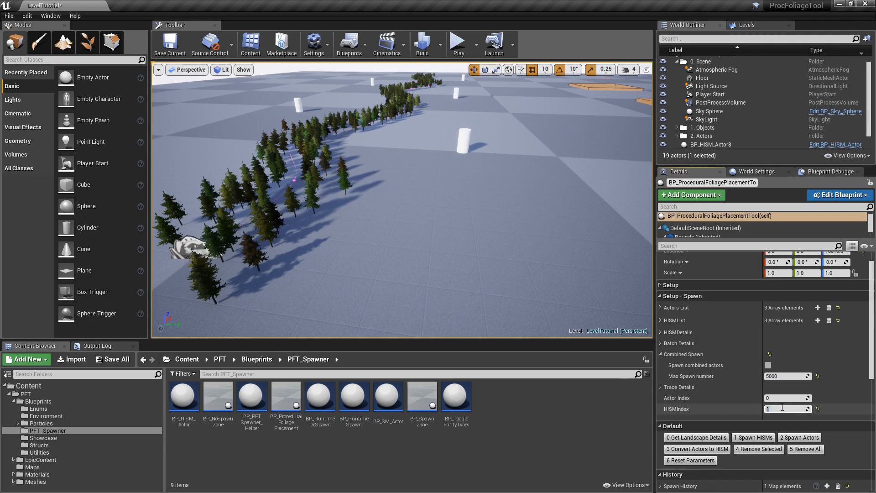
{"action": "left_click", "coordinate": [755, 437]}
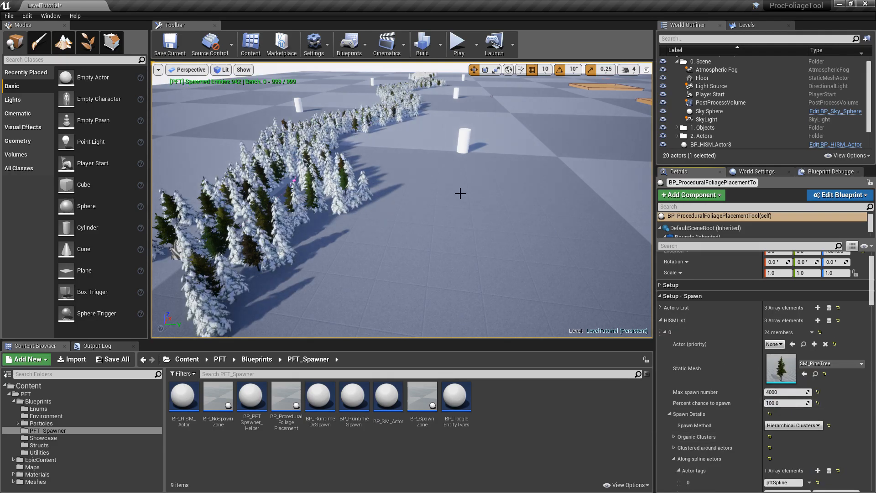
{"action": "right_click_drag", "start_coordinate": [318, 172], "coordinate": [369, 287]}
{"action": "key", "text": "w"}
{"action": "key", "text": "s"}
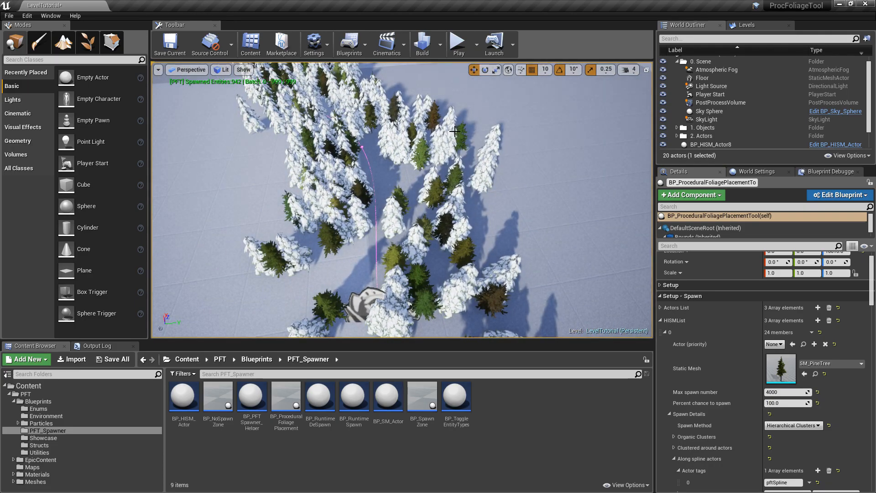
Examine the snow tree clusters around the pine trees along the spline, up close and from a distance
{"action": "right_click_drag", "start_coordinate": [530, 195], "coordinate": [529, 158]}
{"action": "key", "text": "w"}
{"action": "key", "text": "w"}
{"action": "key", "text": "s"}
{"action": "key", "text": "s"}
{"action": "key", "text": "w"}
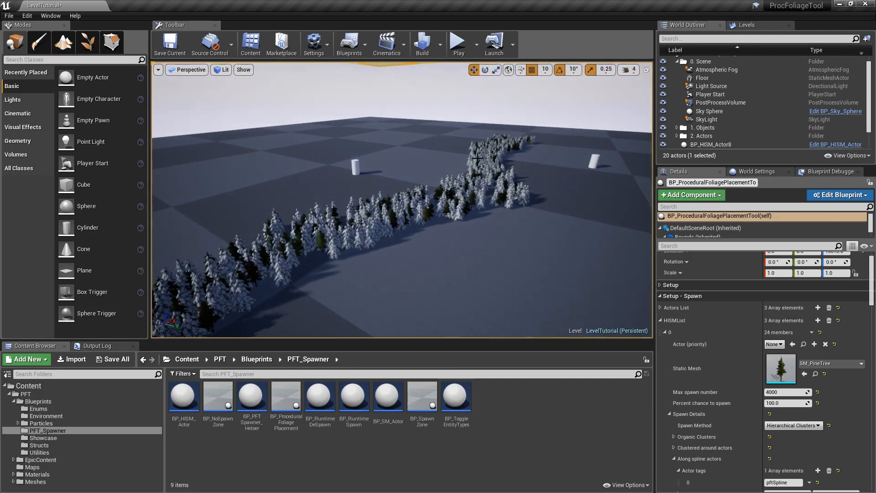
{"action": "right_click_drag", "start_coordinate": [492, 234], "coordinate": [550, 251]}
{"action": "key", "text": "w"}
{"action": "right_click_drag", "start_coordinate": [451, 226], "coordinate": [450, 205]}
{"action": "key", "text": "d"}
Collapse the pine and snow tree elements, expand the bush element, and set its Spawn Method to Hierarchical Clusters
{"action": "left_click", "coordinate": [665, 333]}
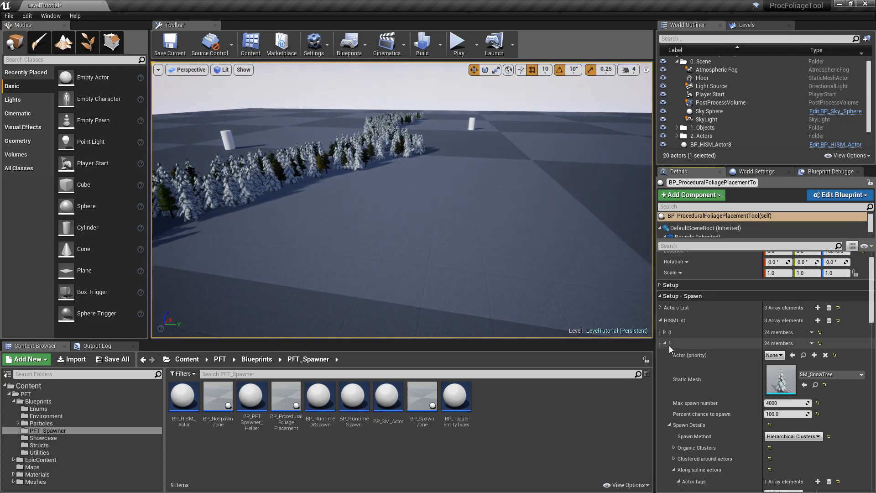
{"action": "left_click", "coordinate": [667, 343]}
{"action": "left_click", "coordinate": [665, 354]}
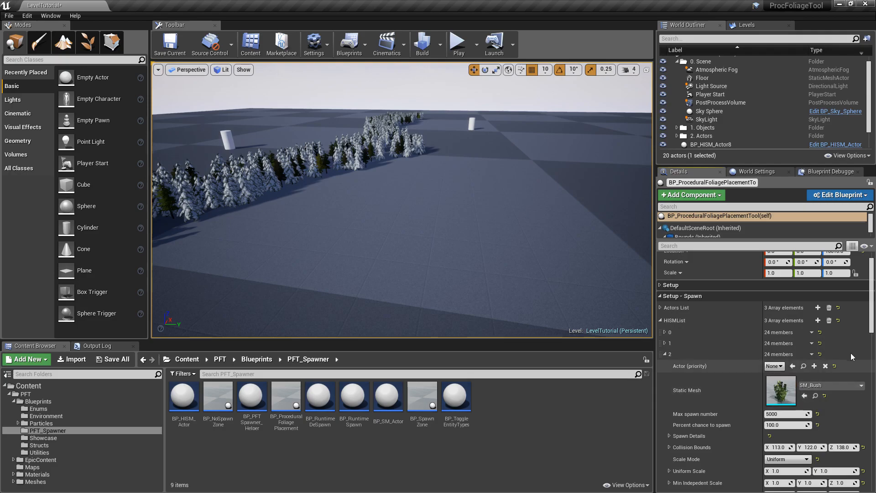
{"action": "scroll", "coordinate": [874, 333], "scroll_direction": "down", "scroll_amount": 5}
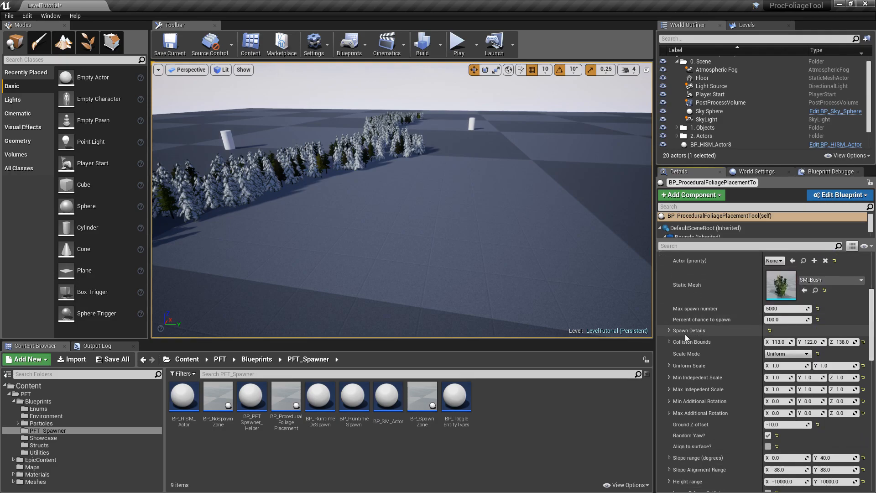
{"action": "left_click", "coordinate": [669, 330]}
{"action": "left_click", "coordinate": [783, 343]}
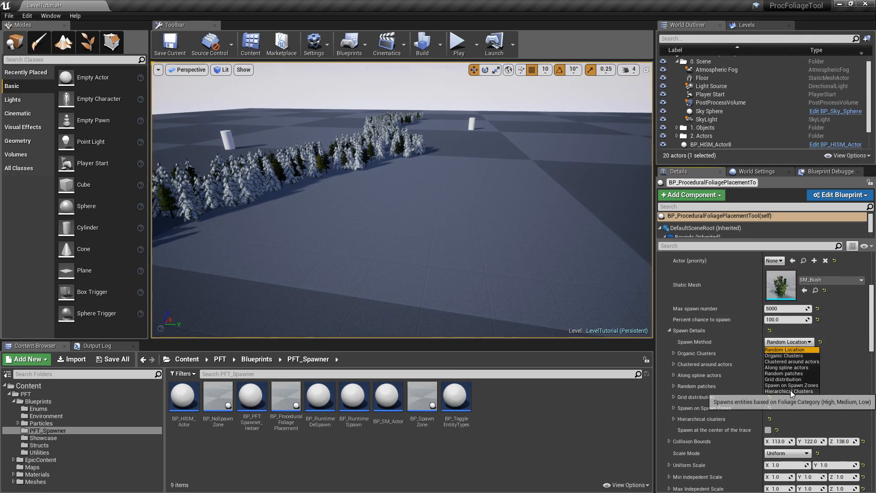
{"action": "left_click", "coordinate": [790, 390]}
Set the bush's Hierarchical clusters Foliage category to Low and enable Ignore Foliage Collision for it
{"action": "scroll", "coordinate": [865, 329], "scroll_direction": "down", "scroll_amount": 6}
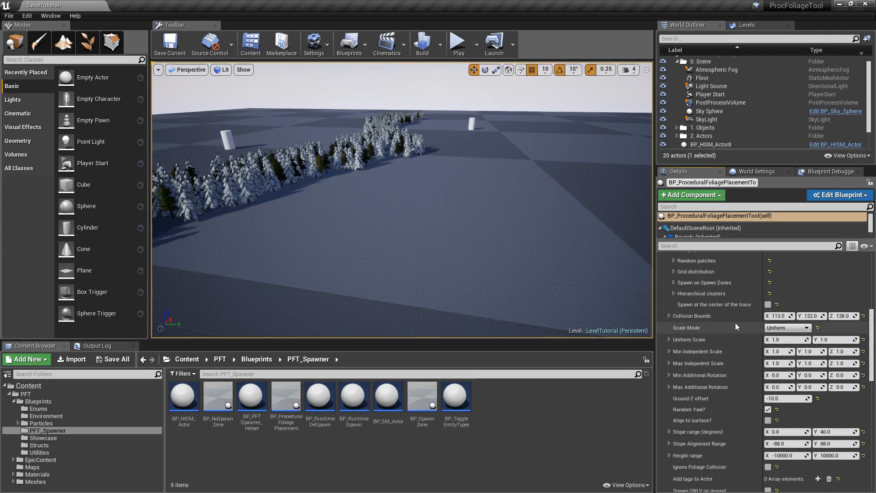
{"action": "left_click", "coordinate": [673, 293]}
{"action": "left_click", "coordinate": [787, 305]}
{"action": "left_click", "coordinate": [776, 325]}
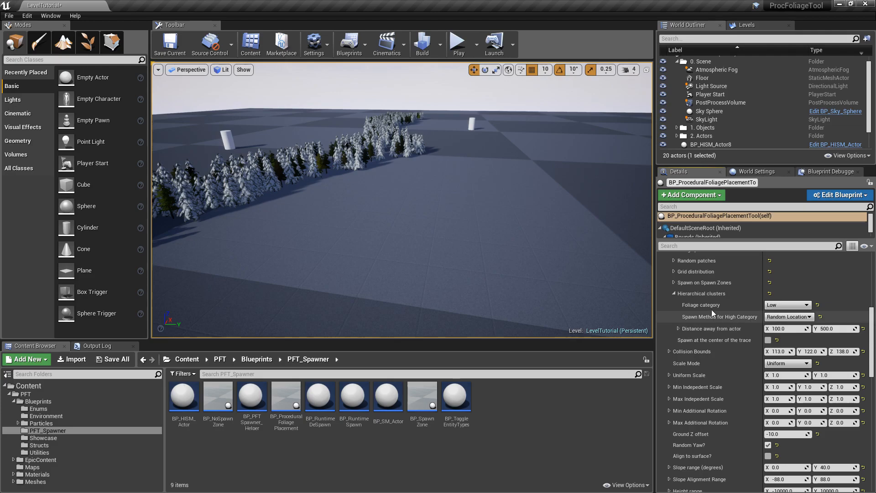
{"action": "left_click", "coordinate": [675, 292]}
{"action": "scroll", "coordinate": [769, 319], "scroll_direction": "down", "scroll_amount": 6}
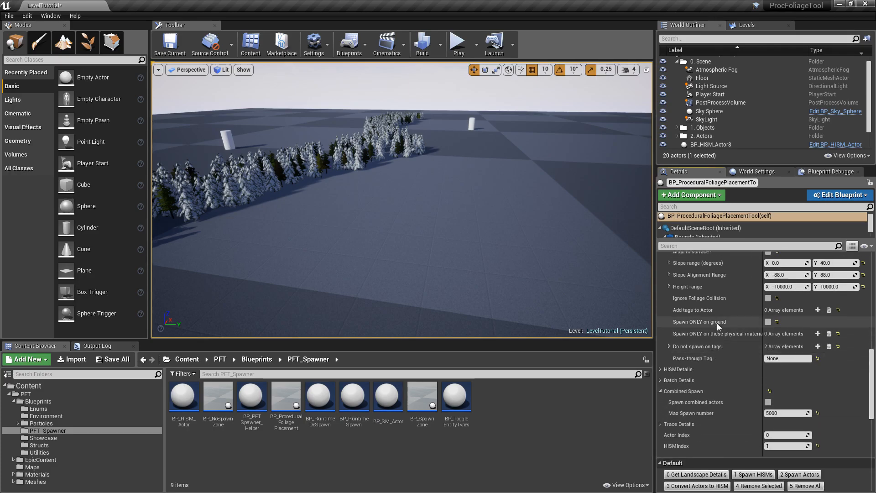
{"action": "left_click", "coordinate": [768, 298]}
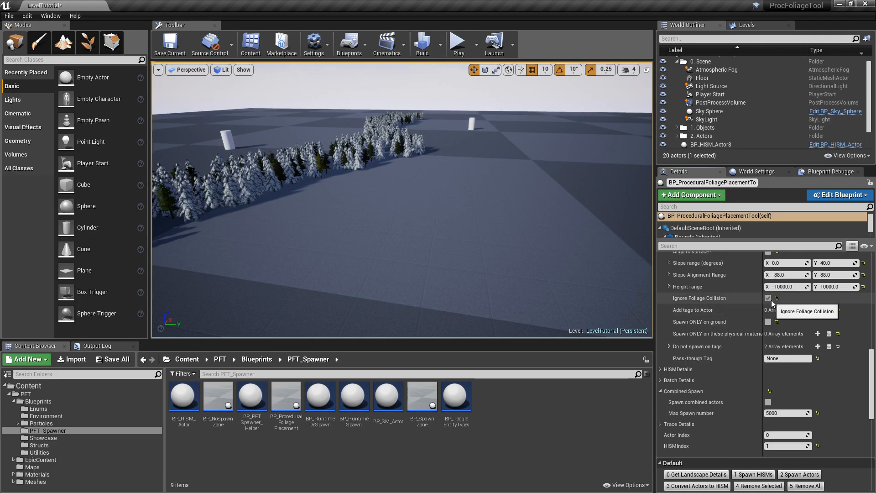
Set HISMIndex to 2 and spawn the bush HISMs around the trees
{"action": "left_click_drag", "start_coordinate": [872, 364], "coordinate": [872, 400]}
{"action": "left_click", "coordinate": [784, 311]}
{"action": "type", "text": "2"}
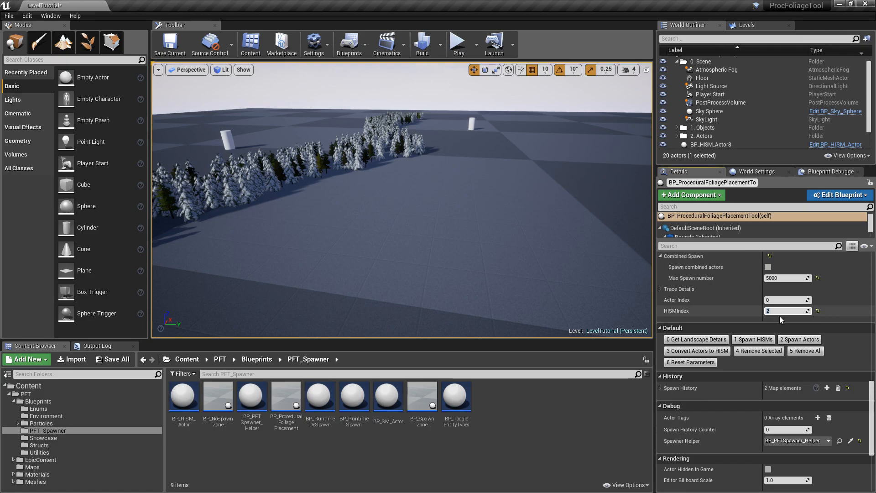
{"action": "left_click", "coordinate": [764, 341]}
{"action": "left_click", "coordinate": [764, 341]}
Inspect the spawned bushes beneath the trees up close, select them, and view the whole cluster along the spline
{"action": "right_click_drag", "start_coordinate": [404, 180], "coordinate": [290, 233]}
{"action": "key", "text": "w"}
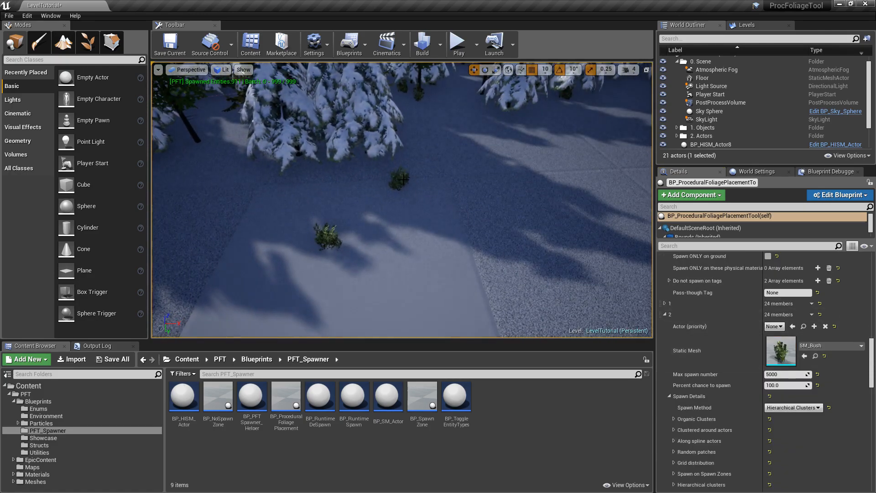
{"action": "left_click", "coordinate": [405, 180]}
{"action": "key", "text": "s"}
{"action": "right_click_drag", "start_coordinate": [426, 204], "coordinate": [543, 242]}
{"action": "right_click_drag", "start_coordinate": [404, 180], "coordinate": [382, 212]}
{"action": "key", "text": "w"}
{"action": "key", "text": "w"}
{"action": "key", "text": "s"}
{"action": "key", "text": "w"}
{"action": "key", "text": "s"}
{"action": "key", "text": "s"}
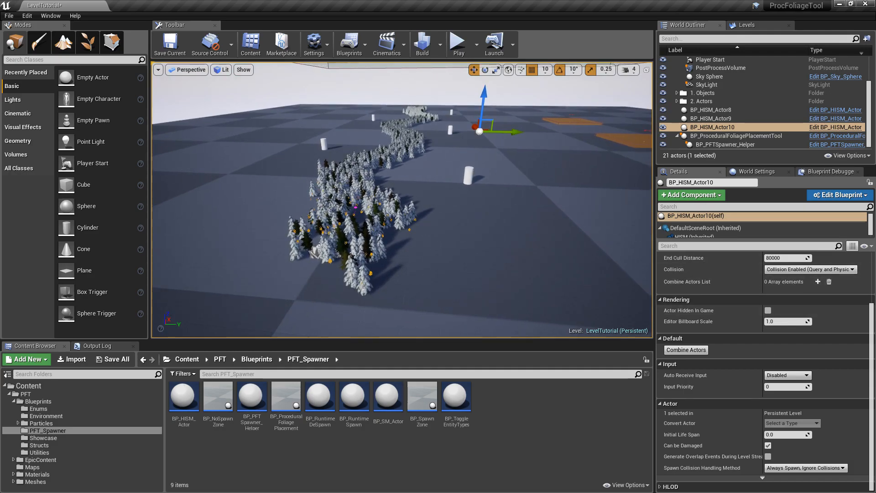
Select the BP_ProceduralFoliagePlacementTool actor and remove all spawned foliage from the level
{"action": "right_click_drag", "start_coordinate": [617, 229], "coordinate": [509, 128]}
{"action": "left_click", "coordinate": [509, 128]}
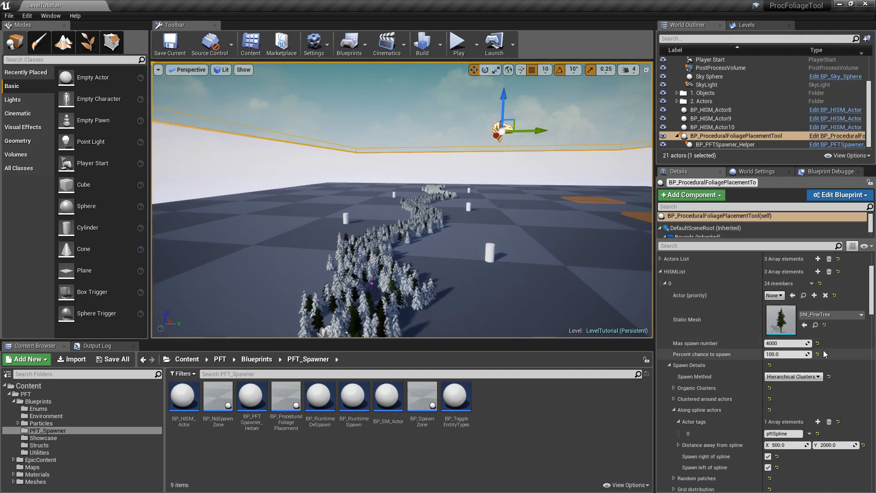
{"action": "left_click", "coordinate": [792, 378]}
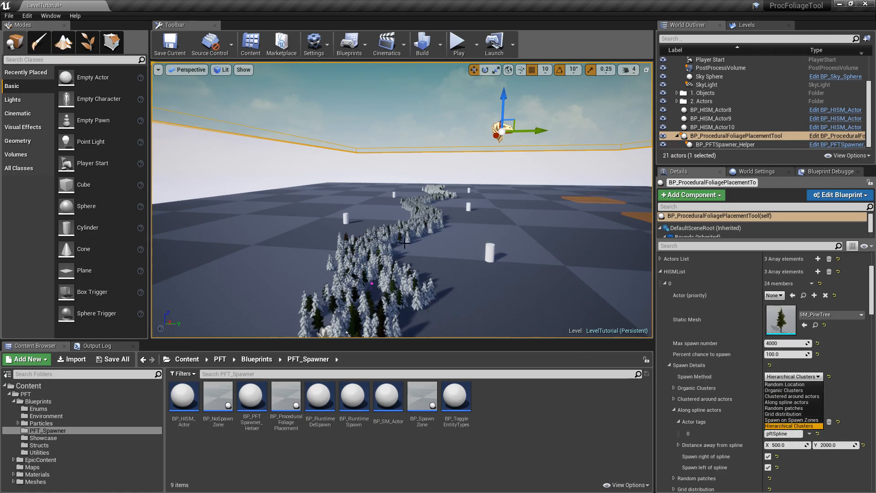
{"action": "left_click", "coordinate": [815, 377]}
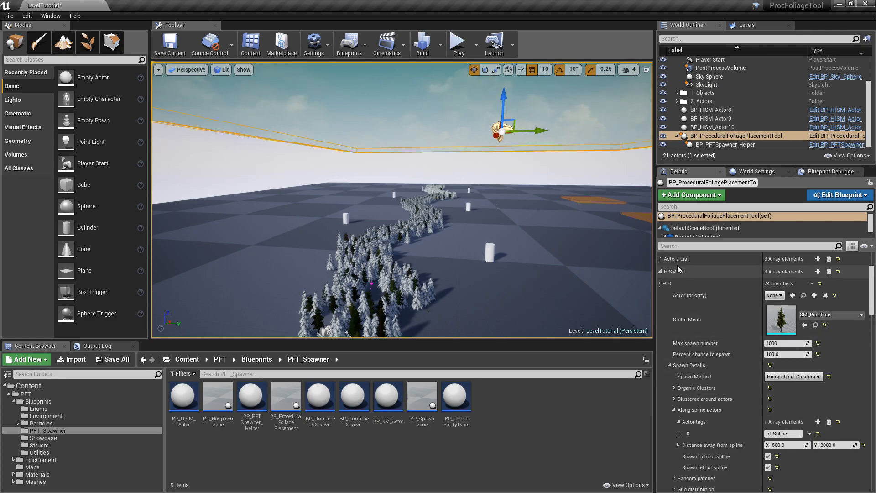
{"action": "left_click", "coordinate": [660, 272]}
{"action": "left_click", "coordinate": [806, 400]}
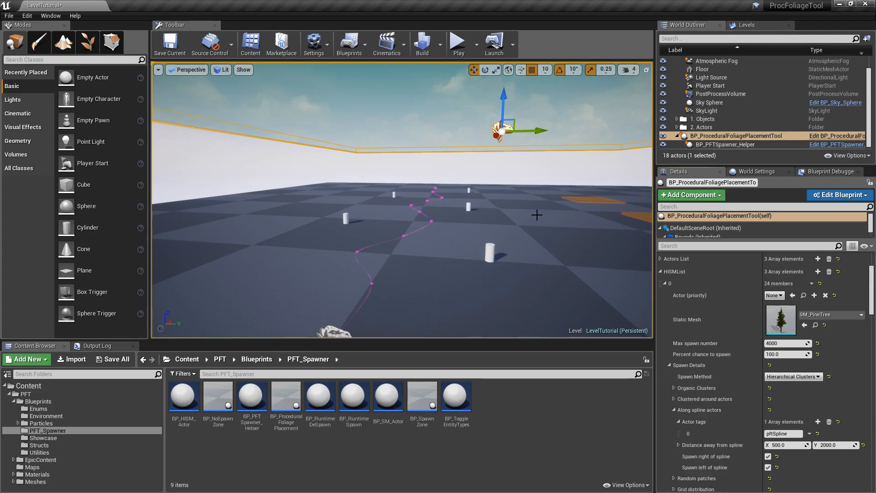
Switch to the PowerPoint slide Tutorial Coverage and highlight the bullet about the Trace channel option and Camera default channel
{"action": "key", "text": "s"}
{"action": "right_click_drag", "start_coordinate": [537, 215], "coordinate": [564, 224]}
{"action": "key", "text": "w"}
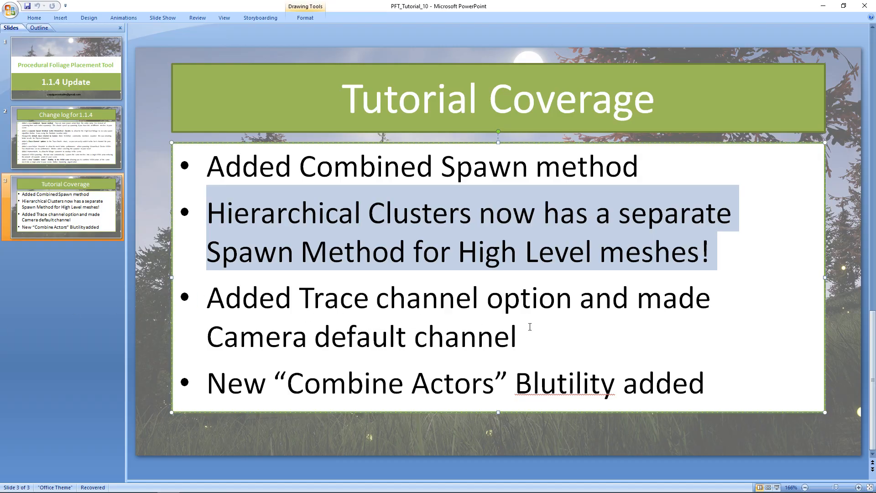
{"action": "triple_click", "coordinate": [506, 337]}
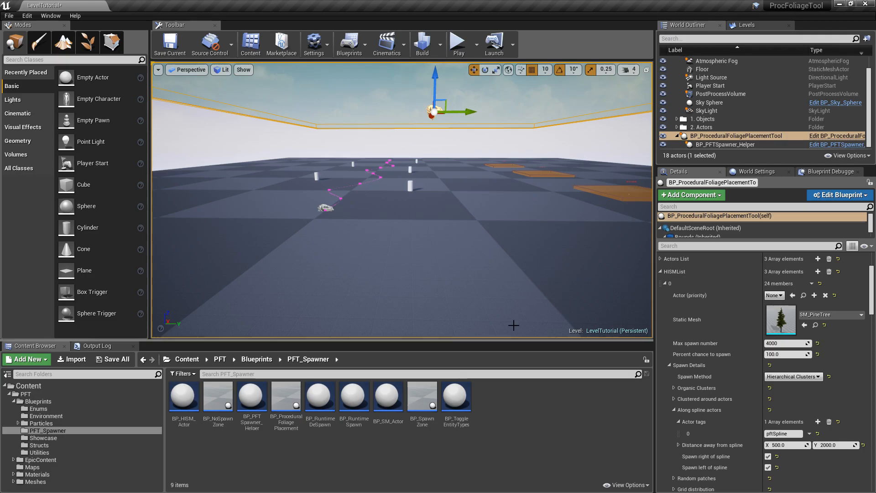
Switch to Unreal Editor, collapse the HISMList and Combined Spawn settings, and expand Trace Details
{"action": "left_click", "coordinate": [660, 272]}
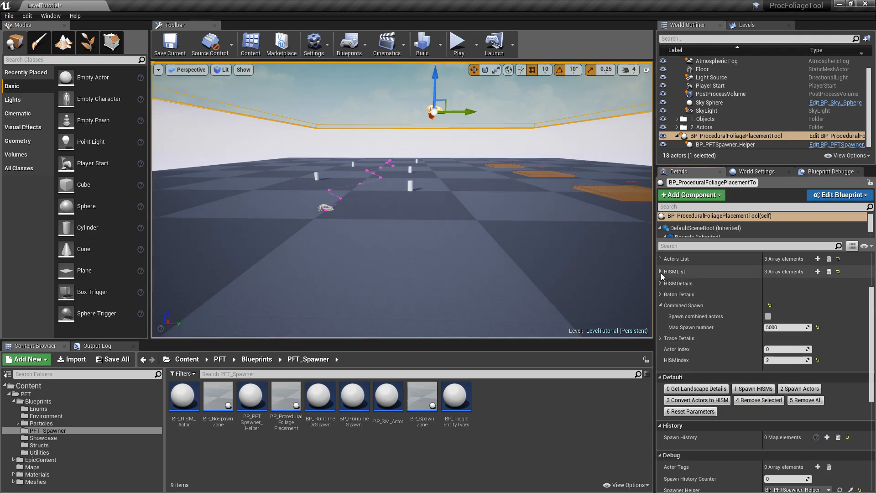
{"action": "left_click", "coordinate": [660, 305]}
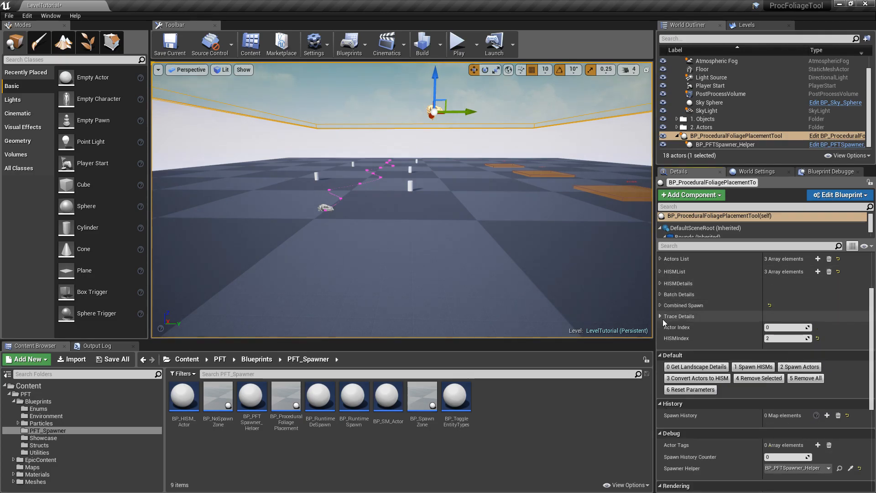
{"action": "left_click", "coordinate": [659, 317]}
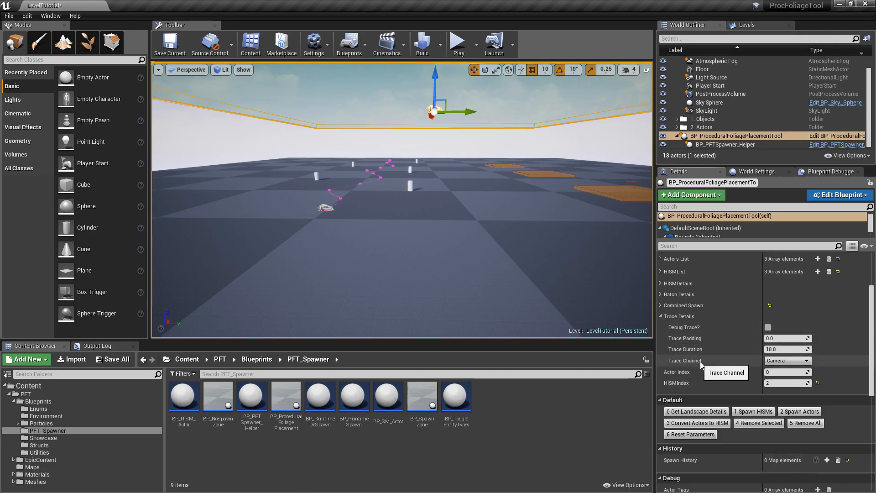
Try Visibility as the Trace Channel, return it to Camera, and collapse Trace Details
{"action": "left_click", "coordinate": [794, 360]}
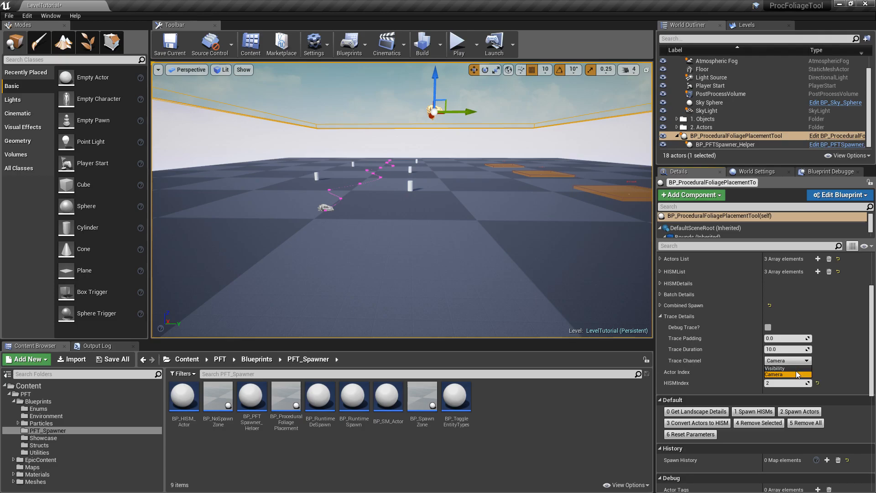
{"action": "left_click", "coordinate": [776, 368]}
{"action": "left_click", "coordinate": [785, 360]}
{"action": "left_click", "coordinate": [779, 375]}
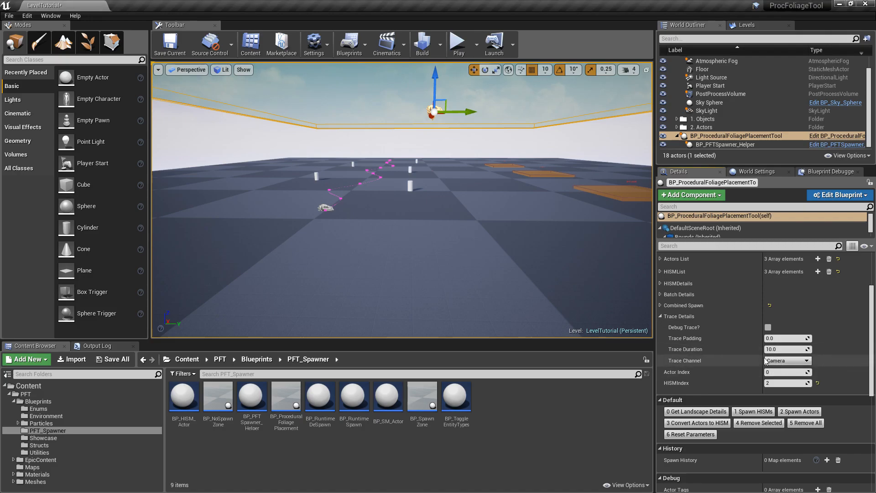
{"action": "left_click", "coordinate": [661, 316]}
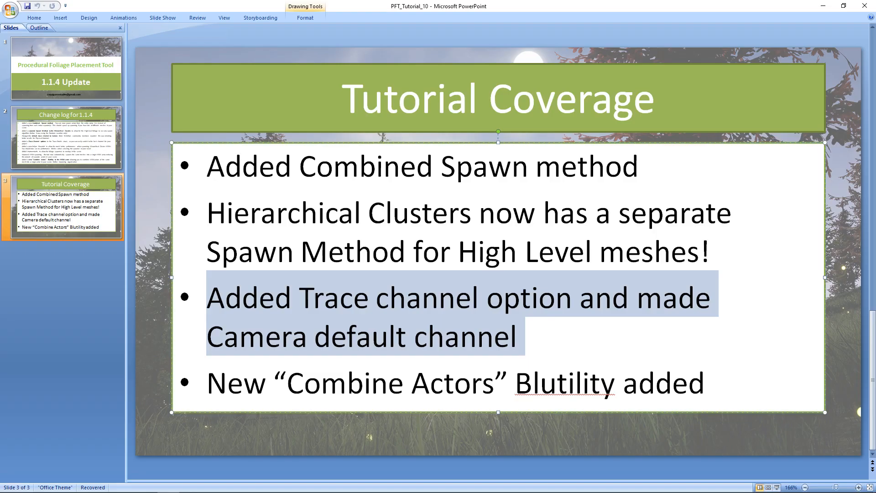
Switch to PowerPoint and highlight the bullet about the new "Combine Actors" Blutility
{"action": "left_click_drag", "start_coordinate": [709, 382], "coordinate": [206, 384]}
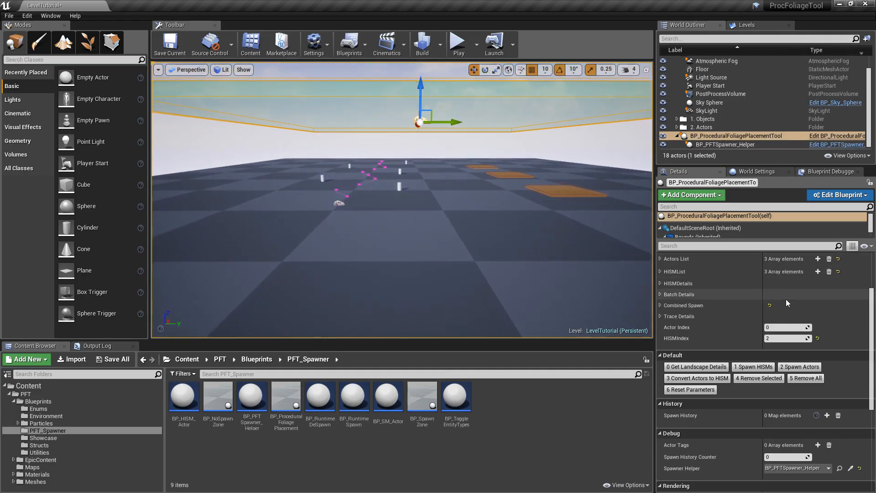
Switch to Unreal Editor, set the pine tree's Spawn Method in HISMList to Random Location, and collapse its element
{"action": "scroll", "coordinate": [735, 311], "scroll_direction": "up", "scroll_amount": 3}
{"action": "left_click", "coordinate": [662, 330]}
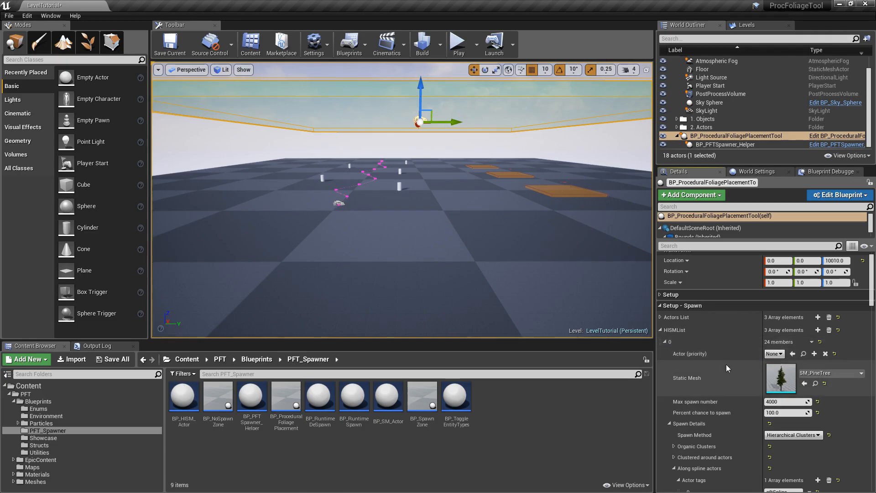
{"action": "left_click", "coordinate": [789, 435]}
{"action": "left_click", "coordinate": [791, 443]}
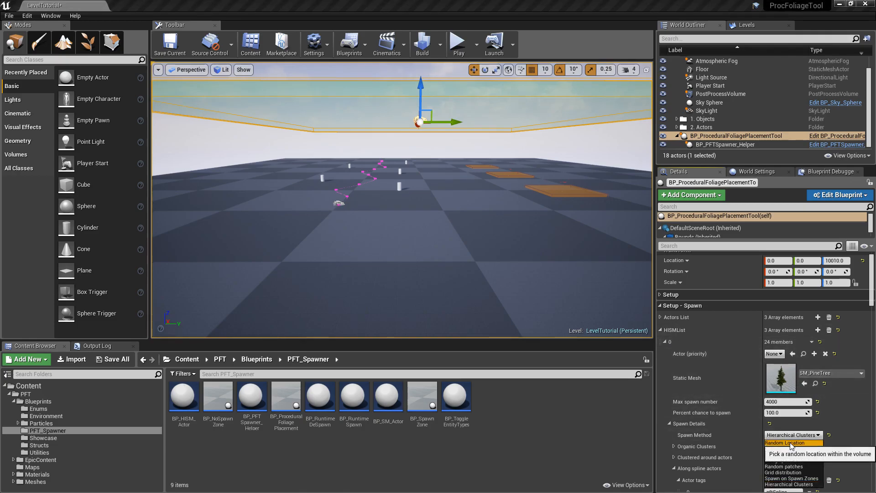
{"action": "left_click", "coordinate": [665, 342]}
Expand the snow tree element, set its Spawn Method to Random Location, and collapse the element
{"action": "left_click", "coordinate": [665, 352]}
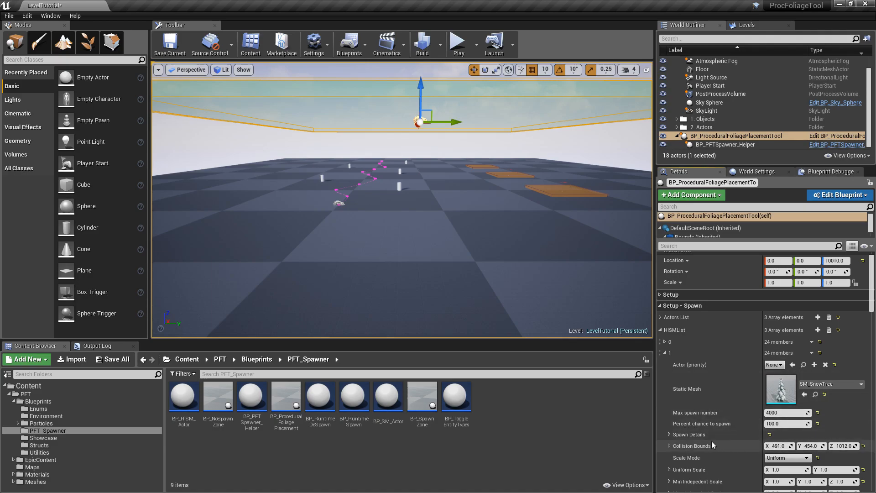
{"action": "left_click", "coordinate": [669, 434]}
{"action": "left_click", "coordinate": [794, 446]}
{"action": "left_click", "coordinate": [786, 396]}
{"action": "left_click", "coordinate": [664, 353]}
Expand the bush element, open its Spawn Method options, and collapse the HISMList
{"action": "left_click", "coordinate": [665, 363]}
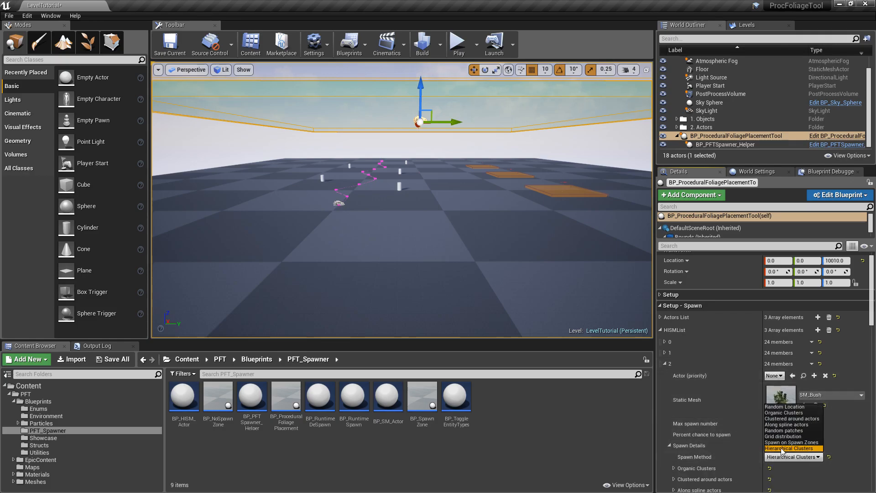
{"action": "left_click", "coordinate": [661, 331]}
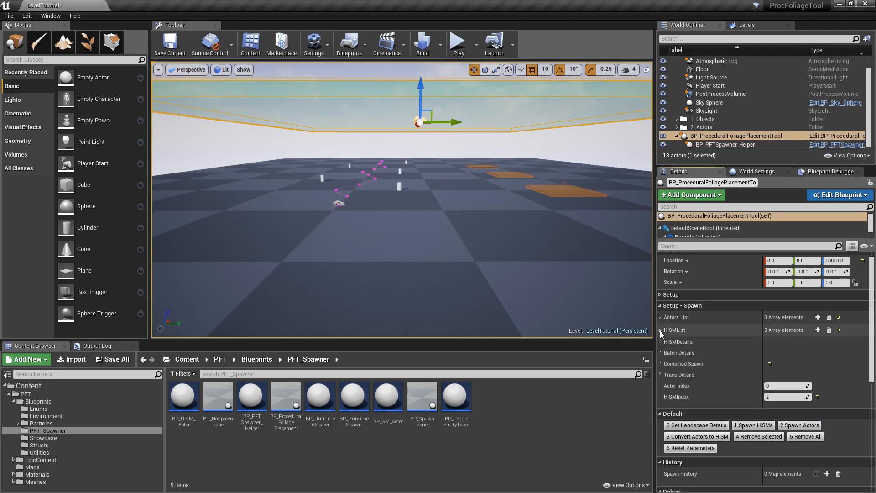
Enable Spawn combined actors under Combined Spawn and spawn the HISMs across the level
{"action": "left_click", "coordinate": [661, 364]}
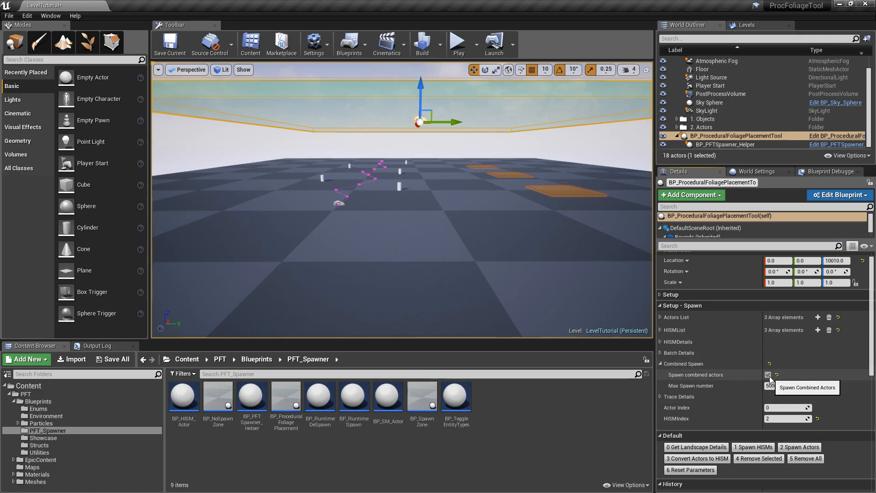
{"action": "left_click", "coordinate": [754, 447]}
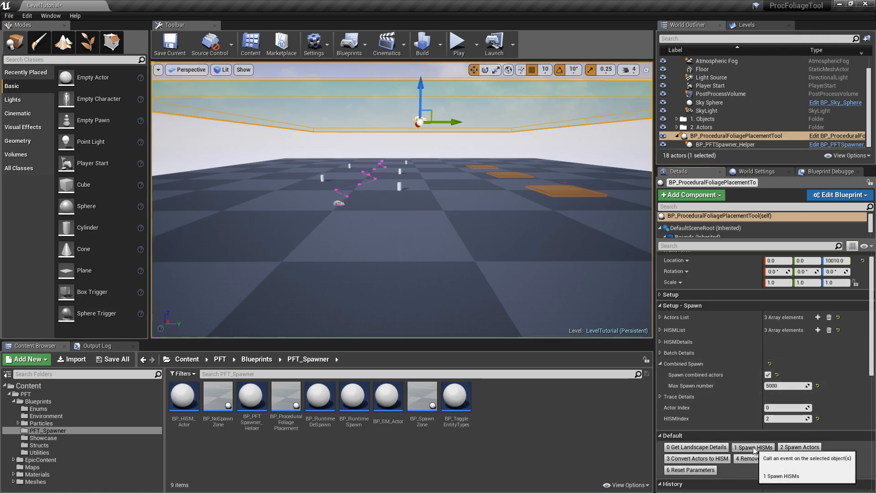
{"action": "key", "text": "w"}
{"action": "mouse_move", "coordinate": [402, 201]}
{"action": "right_mouse_down"}
{"action": "mouse_move", "coordinate": [406, 187]}
{"action": "mouse_move", "coordinate": [392, 233]}
{"action": "mouse_move", "coordinate": [396, 213]}
{"action": "right_mouse_up"}
{"action": "key", "text": "s"}
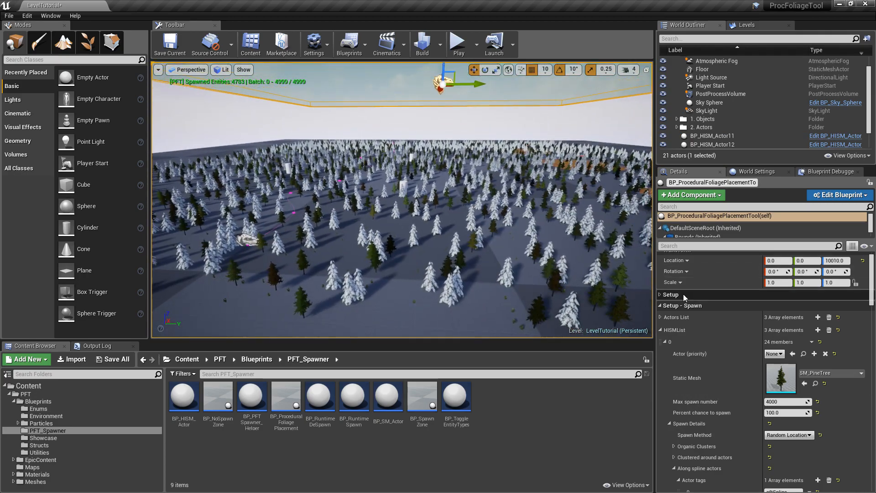
Collapse the Setup - Spawn category and remove all spawned foliage from the level
{"action": "left_click", "coordinate": [660, 306]}
{"action": "left_click", "coordinate": [801, 341]}
{"action": "right_click_drag", "start_coordinate": [539, 228], "coordinate": [303, 166]}
{"action": "key", "text": "s"}
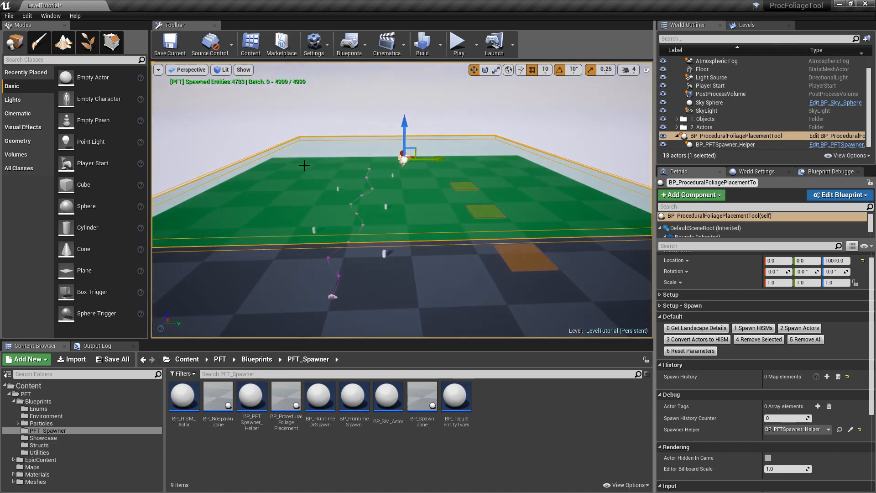
Switch the viewport to a lit Top view that frames the procedural foliage placement volume
{"action": "left_click", "coordinate": [222, 69]}
{"action": "left_click", "coordinate": [187, 70]}
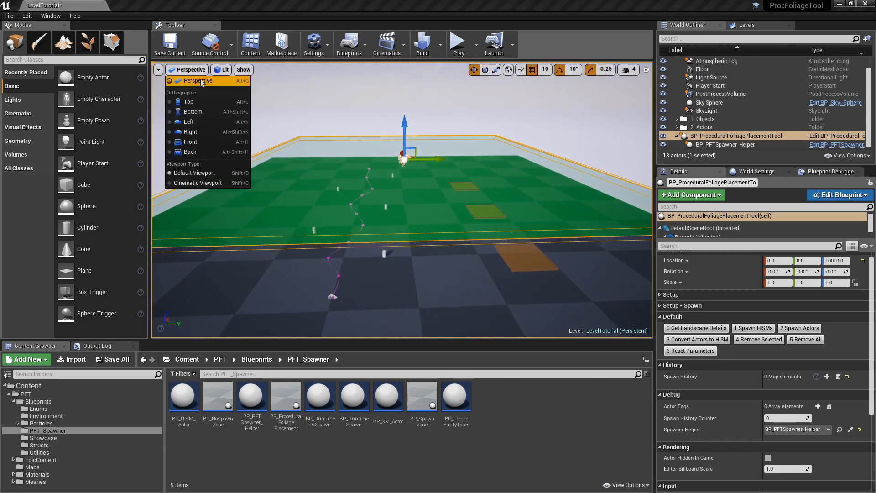
{"action": "left_click", "coordinate": [197, 102]}
{"action": "left_click", "coordinate": [212, 70]}
{"action": "left_click", "coordinate": [210, 86]}
{"action": "scroll", "coordinate": [476, 231], "scroll_direction": "down", "scroll_amount": 8}
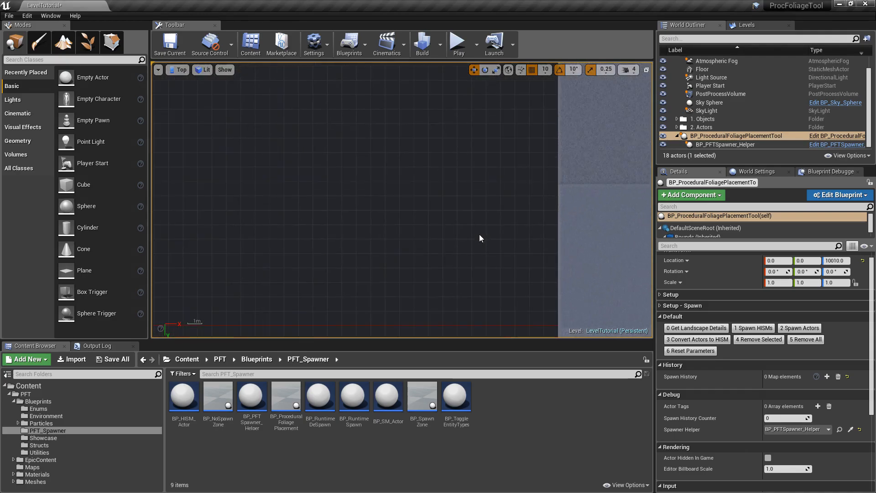
{"action": "scroll", "coordinate": [479, 237], "scroll_direction": "down", "scroll_amount": 8}
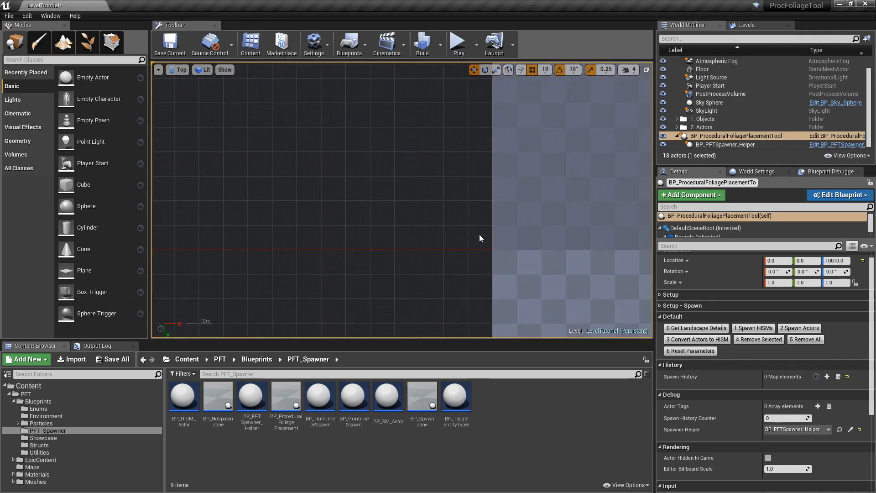
{"action": "scroll", "coordinate": [462, 175], "scroll_direction": "down", "scroll_amount": 8}
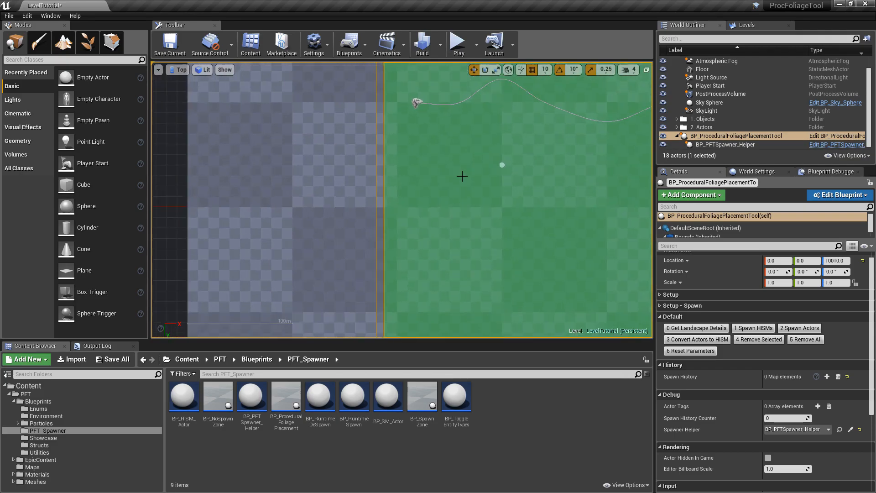
{"action": "scroll", "coordinate": [462, 175], "scroll_direction": "down", "scroll_amount": 5}
{"action": "right_click_drag", "start_coordinate": [543, 173], "coordinate": [414, 143]}
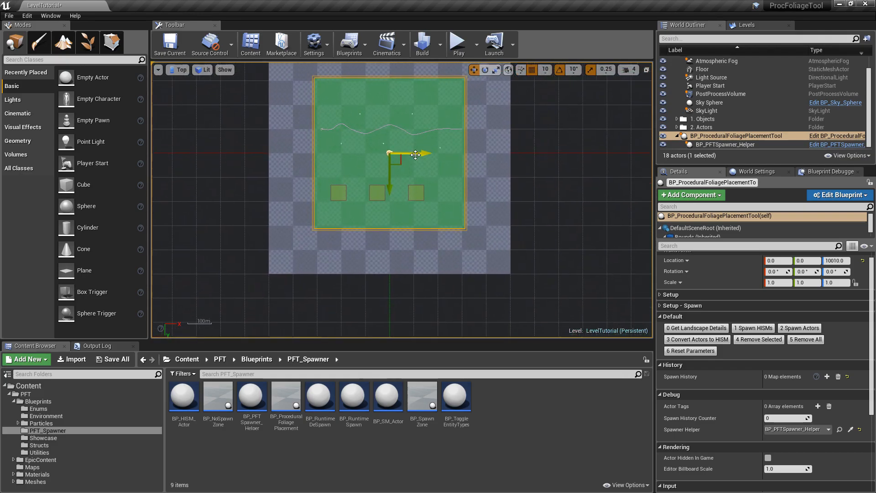
Expand the placement tool's Setup category and set its Bounds Scale X to 600
{"action": "left_click", "coordinate": [659, 295]}
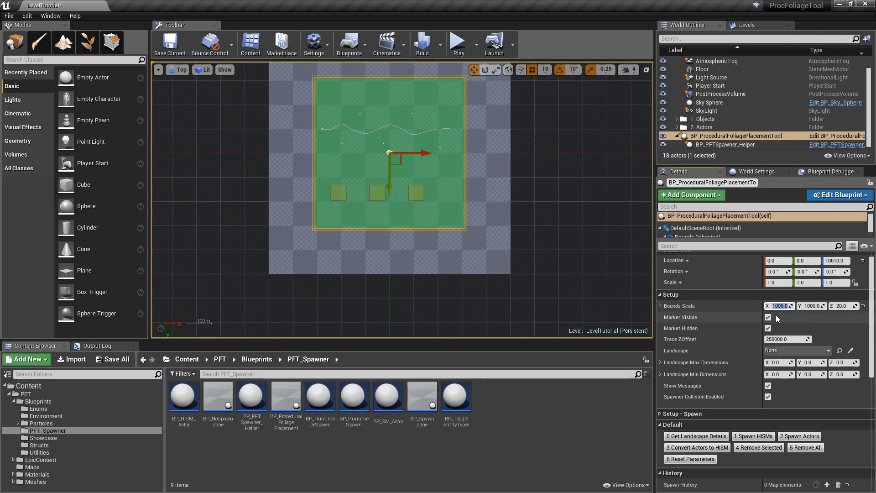
{"action": "type", "text": "500"}
{"action": "key", "text": "Return"}
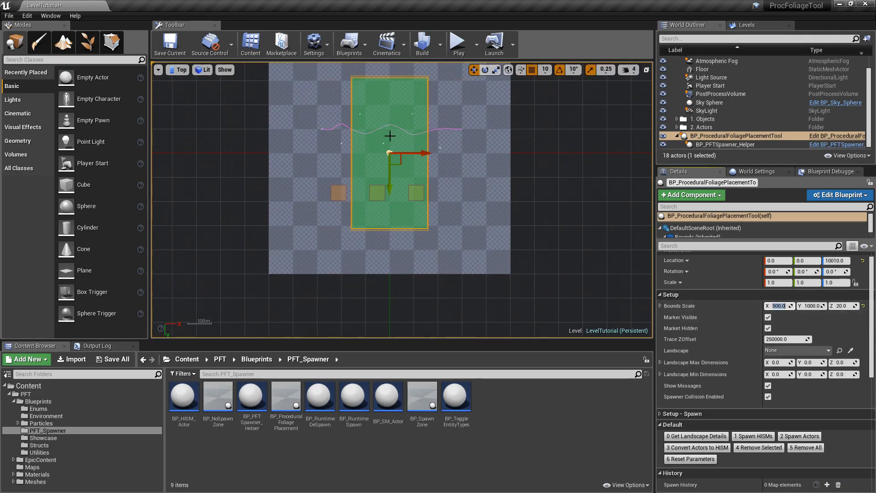
{"action": "type", "text": "600"}
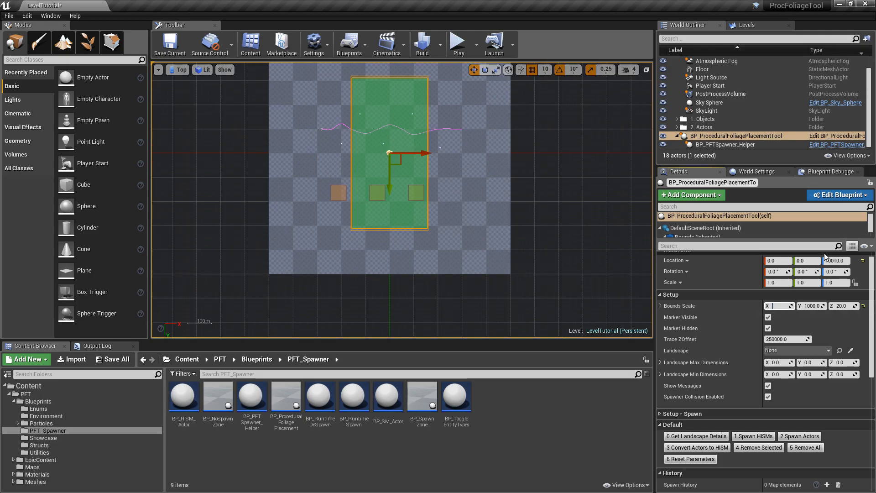
{"action": "key", "text": "Return"}
Duplicate the placement tool to X 18890 and move the original to X -16630, so the two volumes slightly overlap
{"action": "left_click_drag", "start_coordinate": [428, 156], "coordinate": [485, 152]}
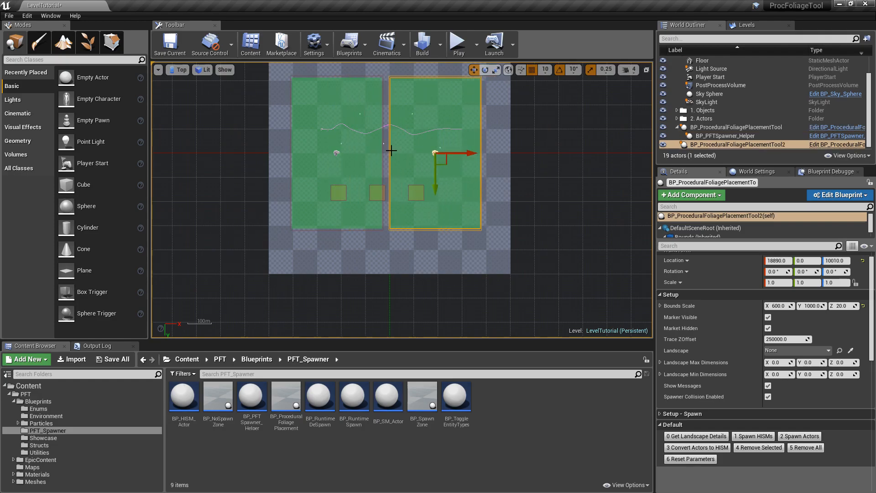
{"action": "left_click", "coordinate": [347, 142]}
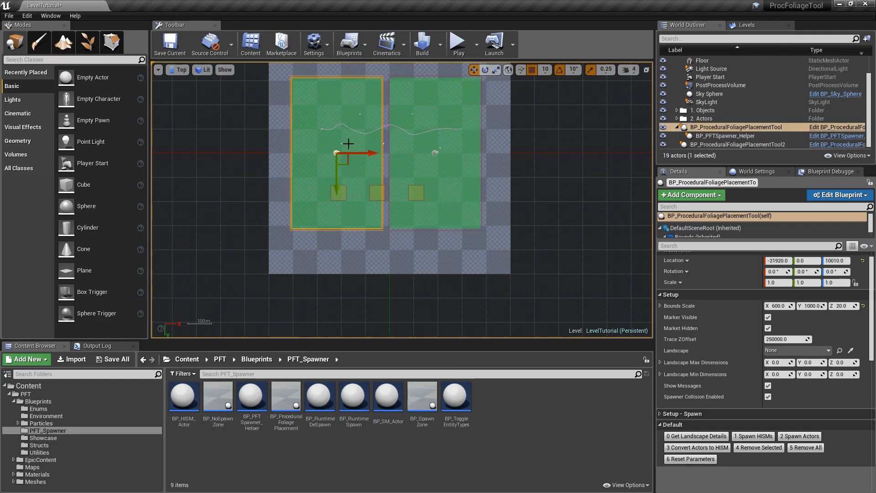
{"action": "left_click_drag", "start_coordinate": [367, 151], "coordinate": [379, 152]}
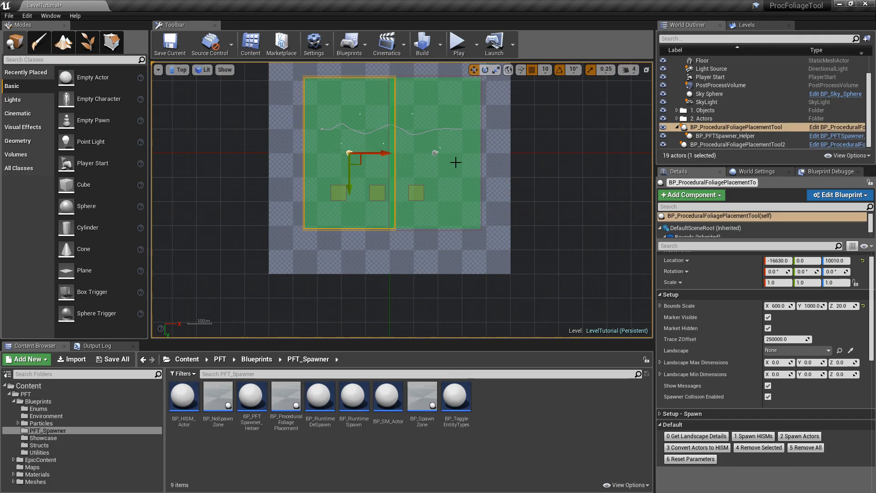
Return the viewport to Perspective and raise the original placement tool to Z 13740
{"action": "left_click", "coordinate": [178, 69]}
{"action": "left_click", "coordinate": [180, 81]}
{"action": "right_click_drag", "start_coordinate": [453, 183], "coordinate": [309, 171]}
{"action": "key", "text": "d"}
{"action": "key", "text": "e"}
{"action": "left_click_drag", "start_coordinate": [291, 157], "coordinate": [291, 136]}
{"action": "right_click_drag", "start_coordinate": [305, 135], "coordinate": [295, 155]}
{"action": "key", "text": "a"}
{"action": "key", "text": "q"}
{"action": "key", "text": "w"}
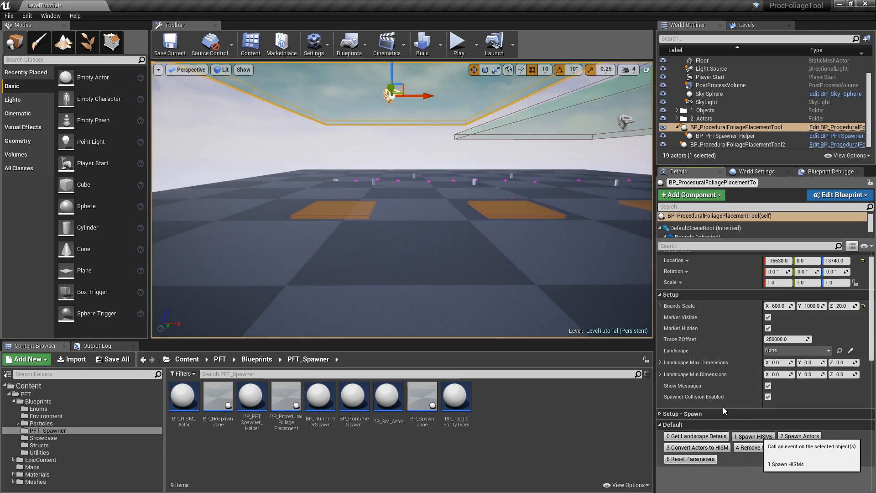
Spawn the HISMs from the original placement tool and select the duplicated placement tool
{"action": "key", "text": "d"}
{"action": "right_click_drag", "start_coordinate": [553, 186], "coordinate": [551, 185]}
{"action": "key", "text": "a"}
{"action": "mouse_move", "coordinate": [456, 147]}
{"action": "right_mouse_down"}
{"action": "mouse_move", "coordinate": [455, 181]}
{"action": "mouse_move", "coordinate": [454, 149]}
{"action": "right_mouse_up"}
{"action": "key", "text": "d"}
{"action": "left_click", "coordinate": [453, 114]}
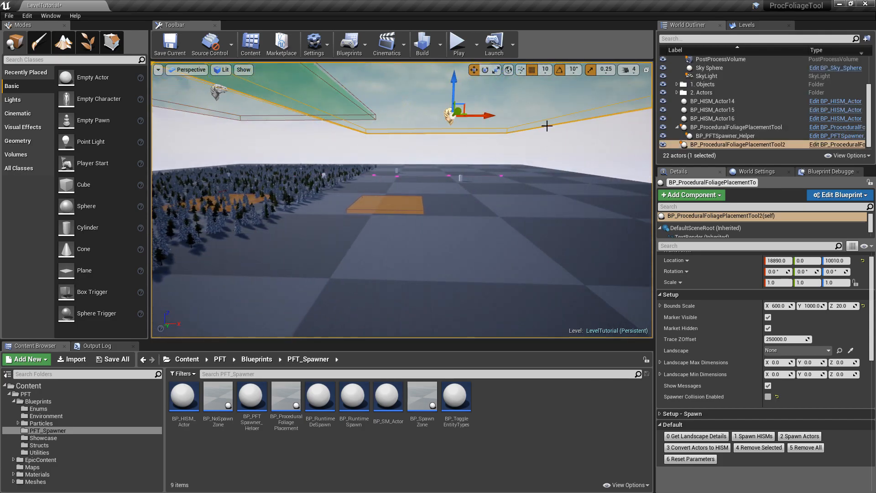
Spawn the HISMs from the duplicated placement tool and look over the forest across both volumes
{"action": "right_click_drag", "start_coordinate": [565, 199], "coordinate": [572, 228]}
{"action": "key", "text": "a"}
{"action": "key", "text": "w"}
{"action": "key", "text": "e"}
{"action": "right_click_drag", "start_coordinate": [373, 113], "coordinate": [354, 119]}
{"action": "key", "text": "a"}
{"action": "key", "text": "w"}
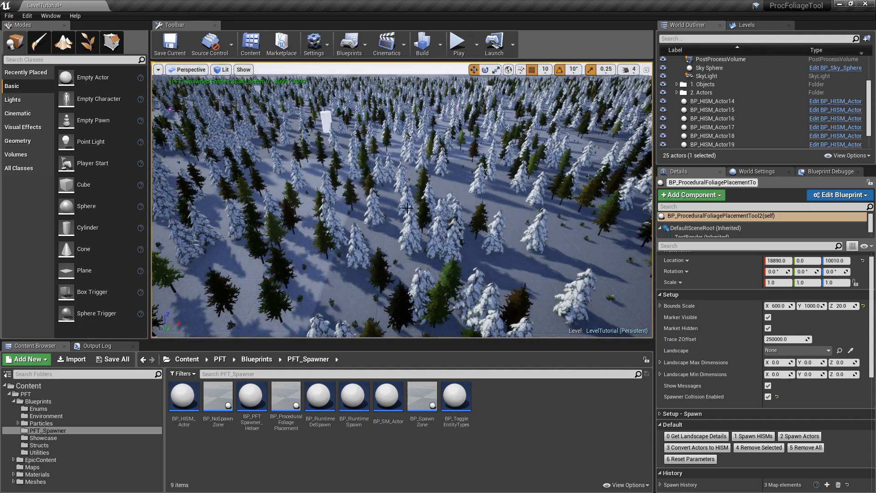
{"action": "key", "text": "s"}
{"action": "right_click_drag", "start_coordinate": [448, 235], "coordinate": [522, 185]}
{"action": "key", "text": "a"}
{"action": "key", "text": "s"}
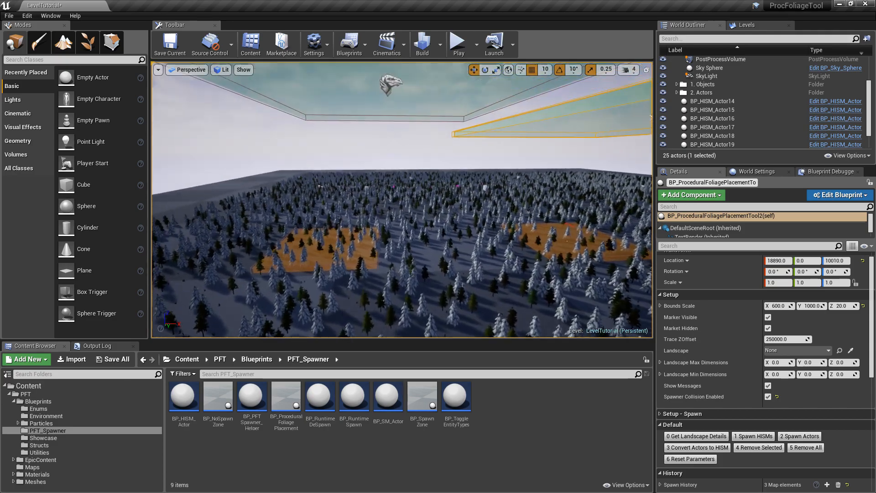
Select BP_HISM_Actor14 and BP_HISM_Actor17 in turn to compare which trees each volume's HISM actor covers
{"action": "left_click", "coordinate": [392, 82]}
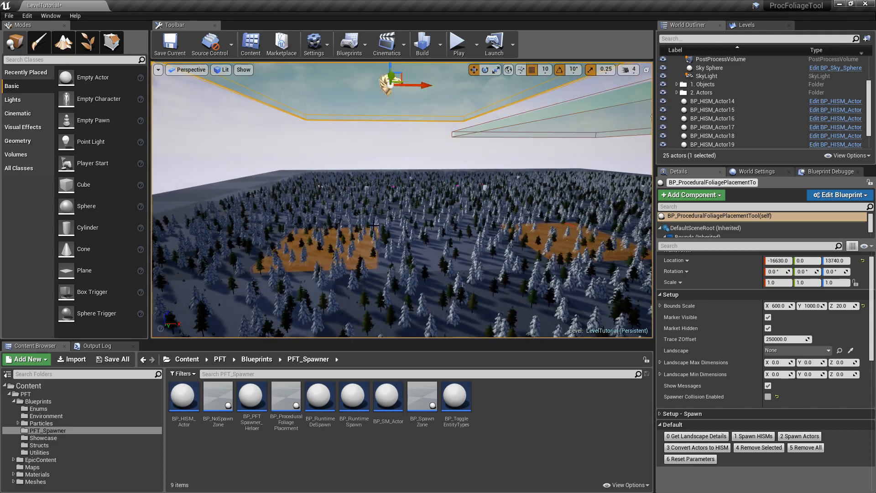
{"action": "left_click", "coordinate": [736, 101]}
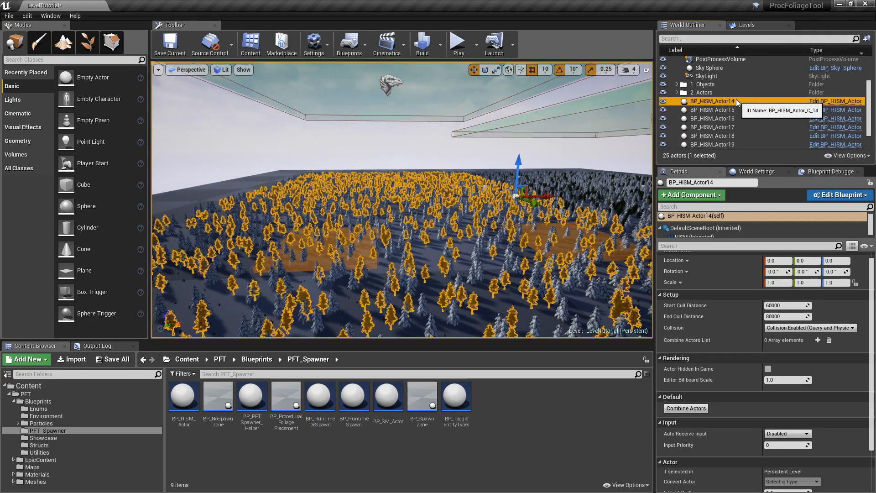
{"action": "key", "text": "w"}
{"action": "right_click_drag", "start_coordinate": [518, 173], "coordinate": [541, 187]}
{"action": "left_click", "coordinate": [469, 293]}
{"action": "left_click", "coordinate": [437, 249]}
{"action": "right_click_drag", "start_coordinate": [438, 248], "coordinate": [452, 233]}
{"action": "key", "text": "w"}
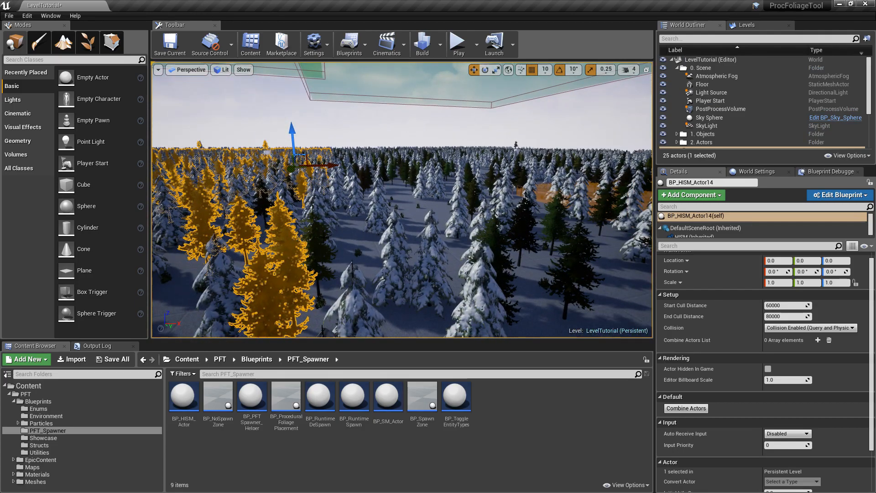
{"action": "left_click", "coordinate": [322, 236]}
{"action": "right_click_drag", "start_coordinate": [497, 197], "coordinate": [541, 185]}
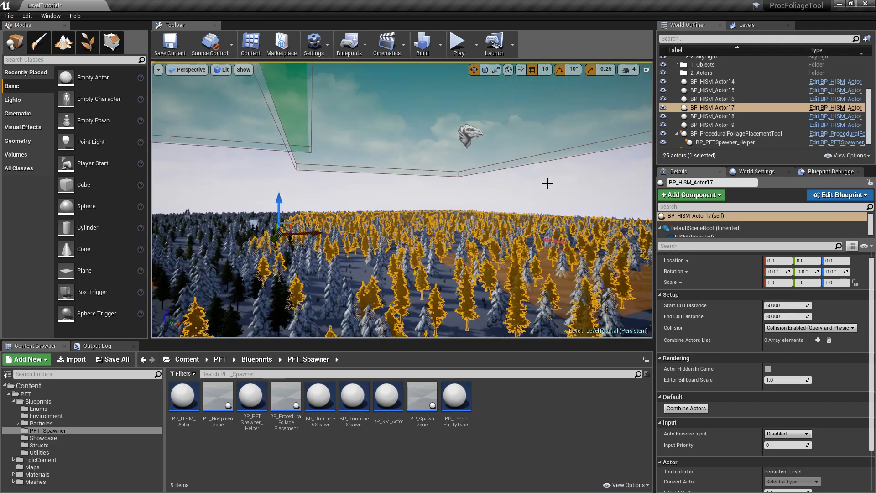
Remove all foliage spawned by the duplicated placement tool and spawn its HISMs again
{"action": "left_click", "coordinate": [468, 130]}
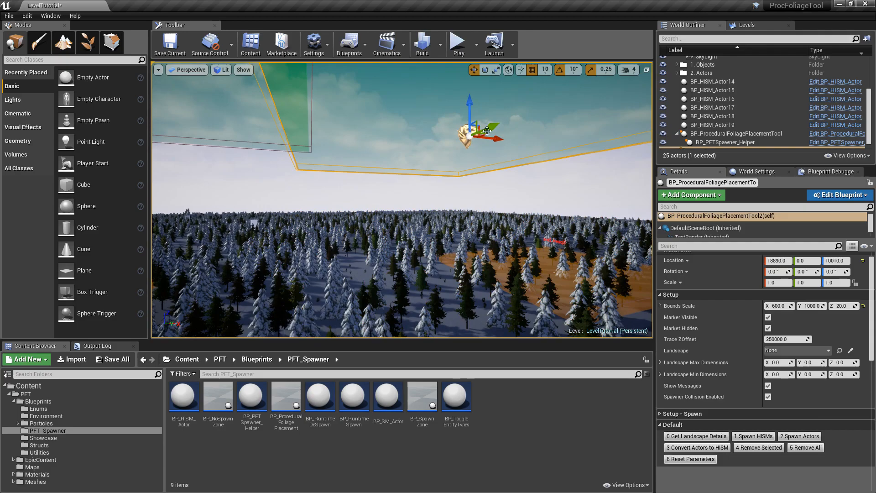
{"action": "left_click", "coordinate": [819, 447]}
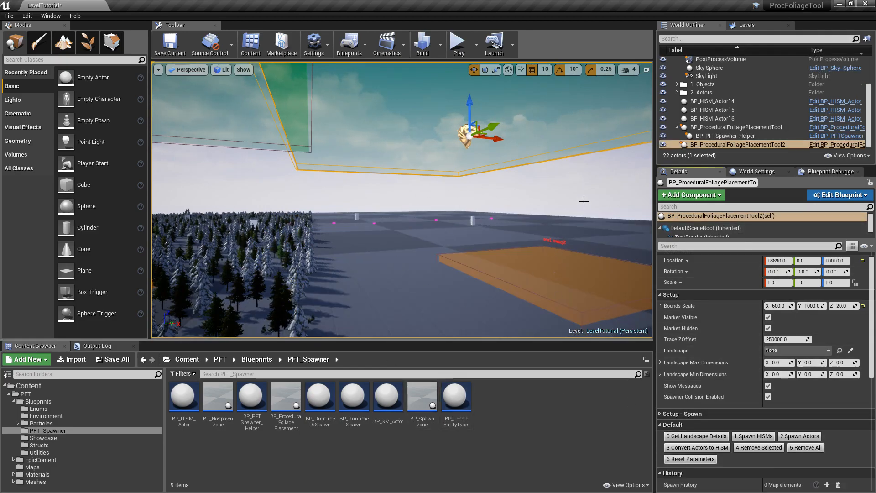
{"action": "left_click", "coordinate": [761, 438]}
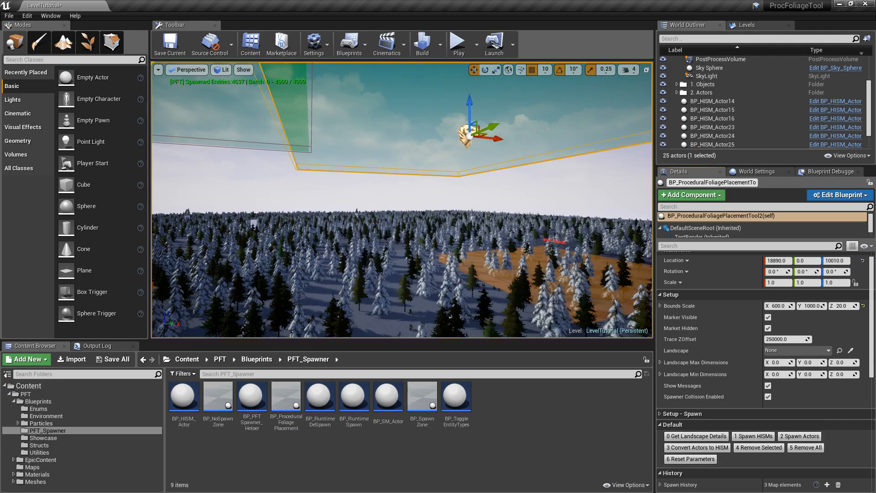
Select BP_HISM_Actor14 and add BP_HISM_Actor25 to its Combine Actors List by picking a dark tree in the neighbouring volume
{"action": "right_click_drag", "start_coordinate": [525, 150], "coordinate": [327, 101]}
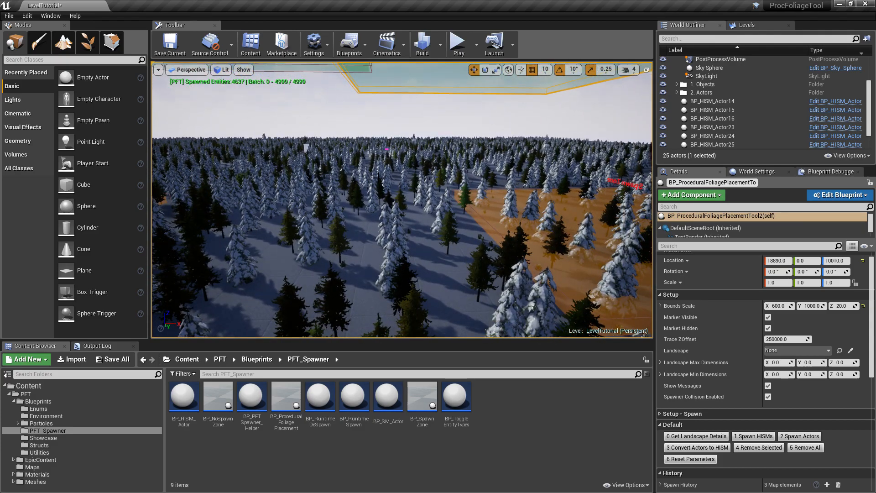
{"action": "right_click_drag", "start_coordinate": [455, 160], "coordinate": [416, 152]}
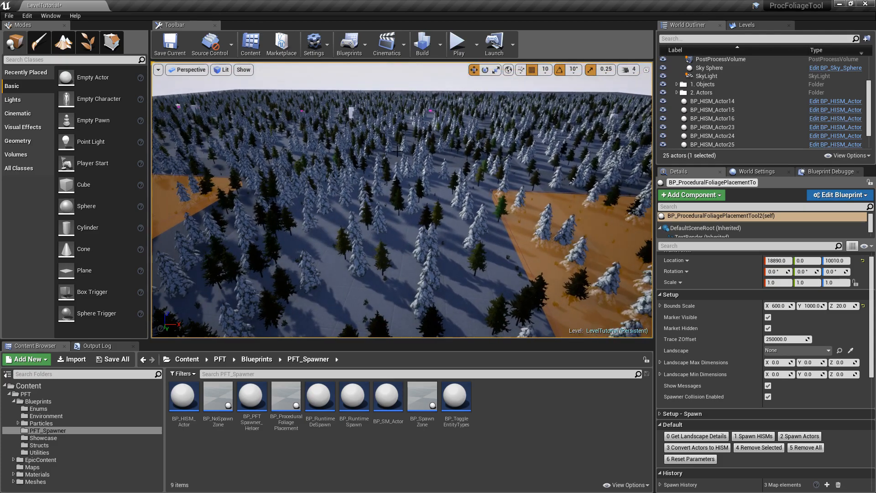
{"action": "left_click", "coordinate": [213, 156]}
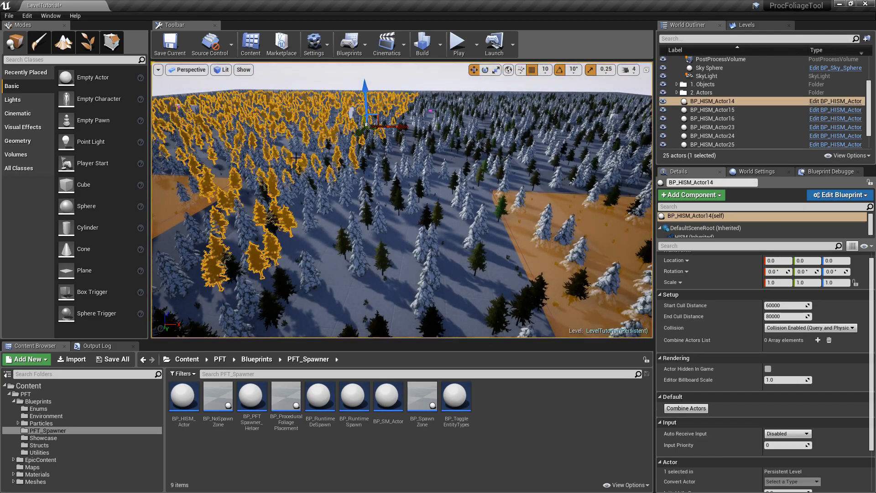
{"action": "key", "text": "f"}
{"action": "right_click_drag", "start_coordinate": [402, 139], "coordinate": [368, 127]}
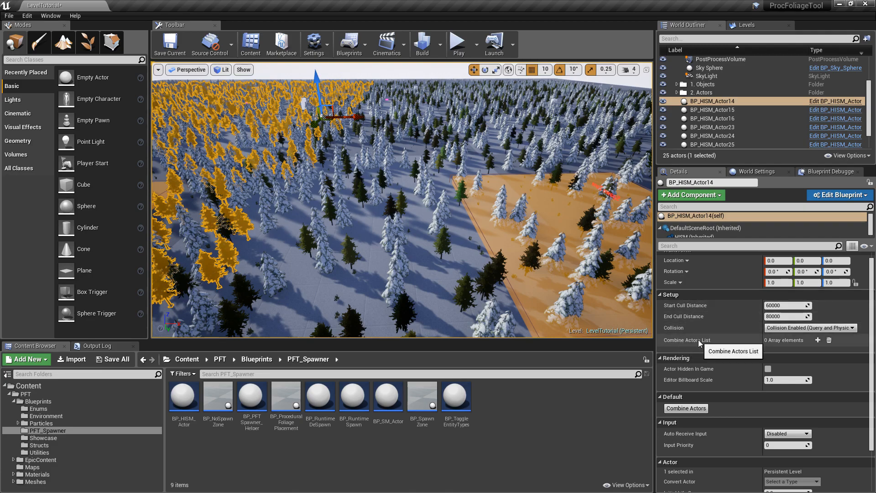
{"action": "left_click", "coordinate": [818, 340]}
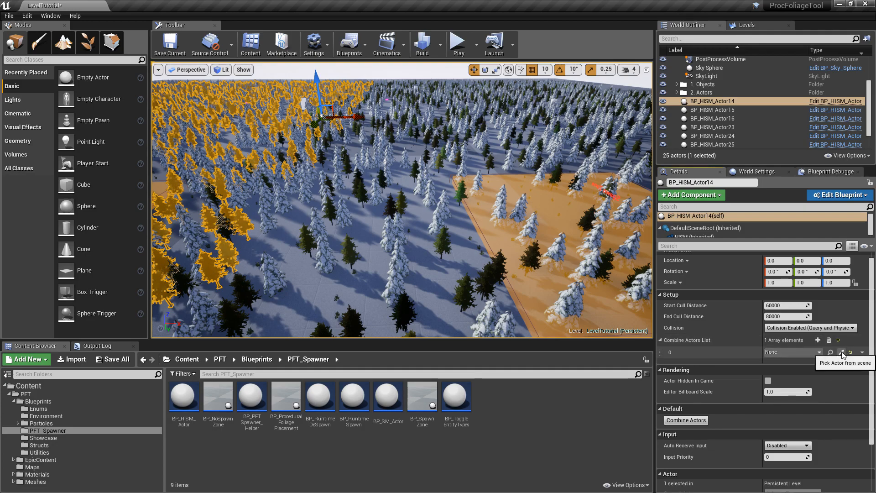
{"action": "left_click", "coordinate": [842, 352]}
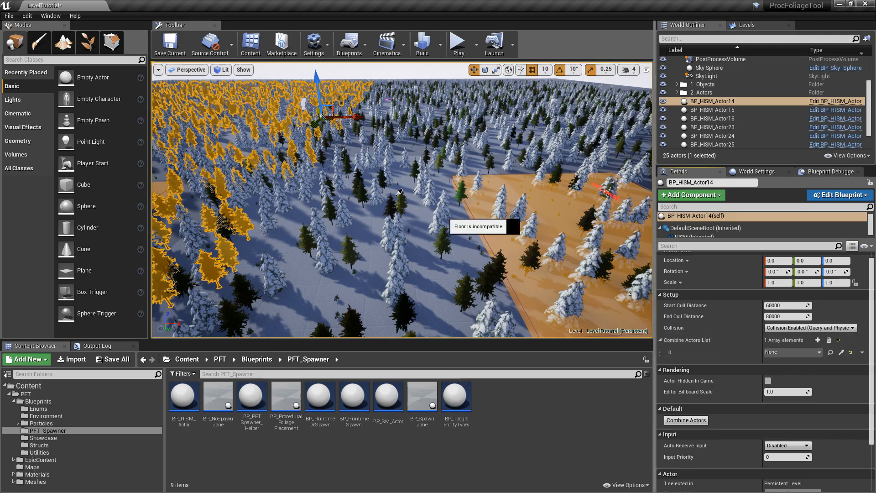
{"action": "left_click", "coordinate": [443, 240]}
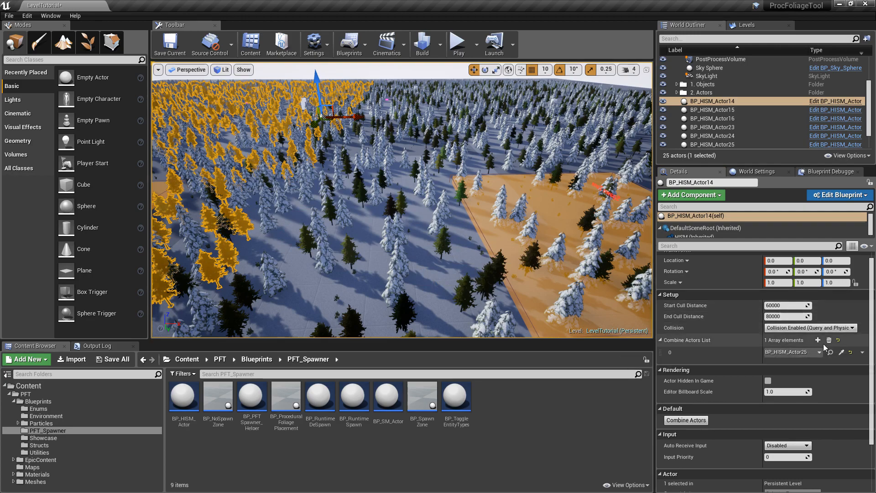
Check the instances of BP_HISM_Actor25, reselect BP_HISM_Actor14, and combine the listed actor into it
{"action": "left_click", "coordinate": [441, 240]}
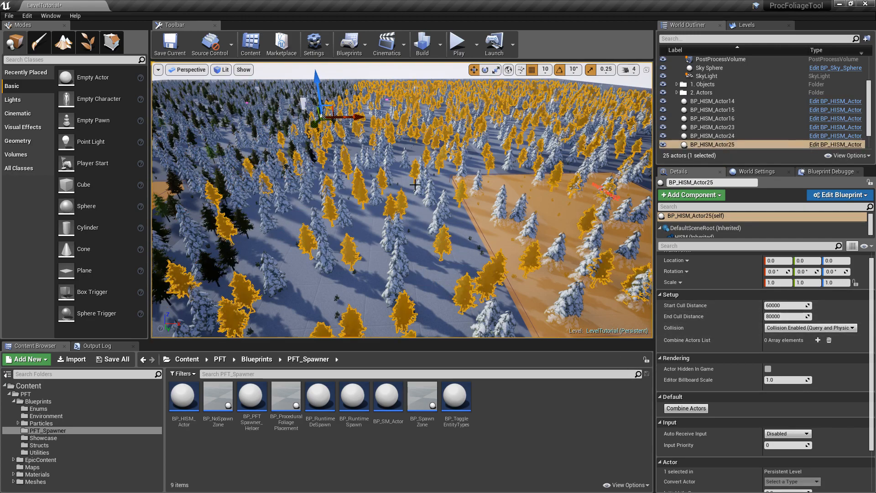
{"action": "left_click", "coordinate": [252, 126]}
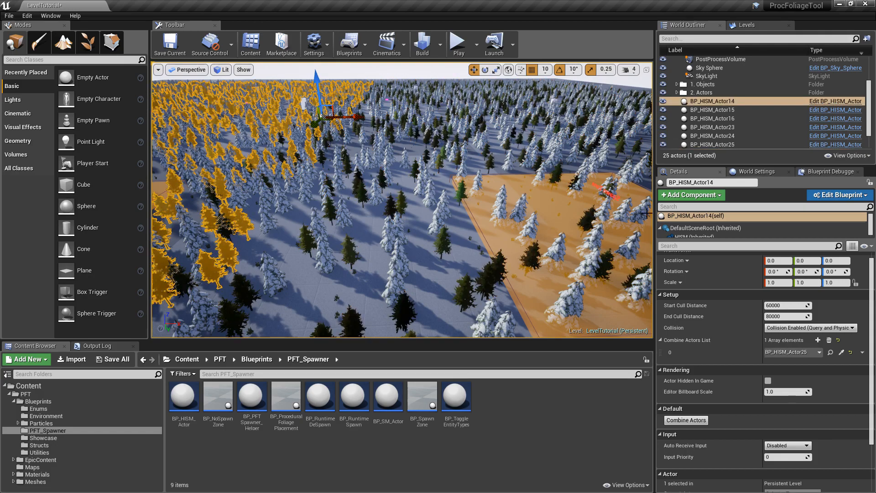
{"action": "left_click", "coordinate": [687, 420]}
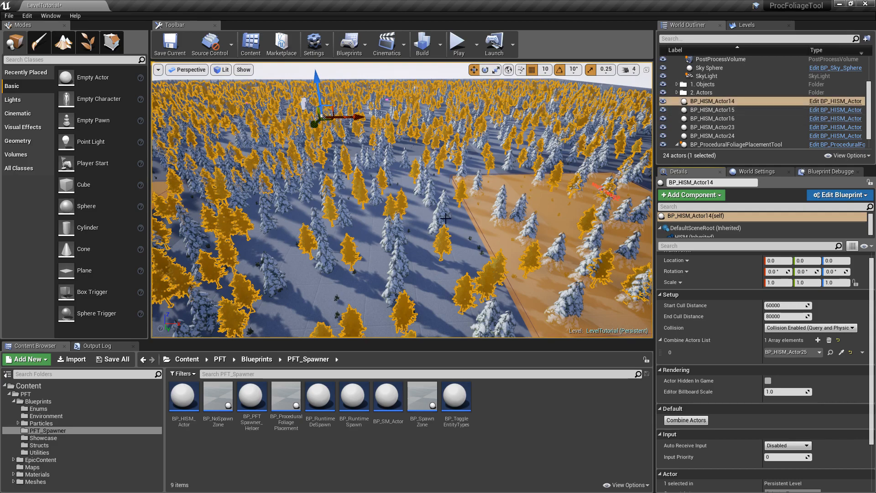
Select each volume's snow tree actor and the combined dark tree actor to compare the areas they cover
{"action": "left_click", "coordinate": [500, 210]}
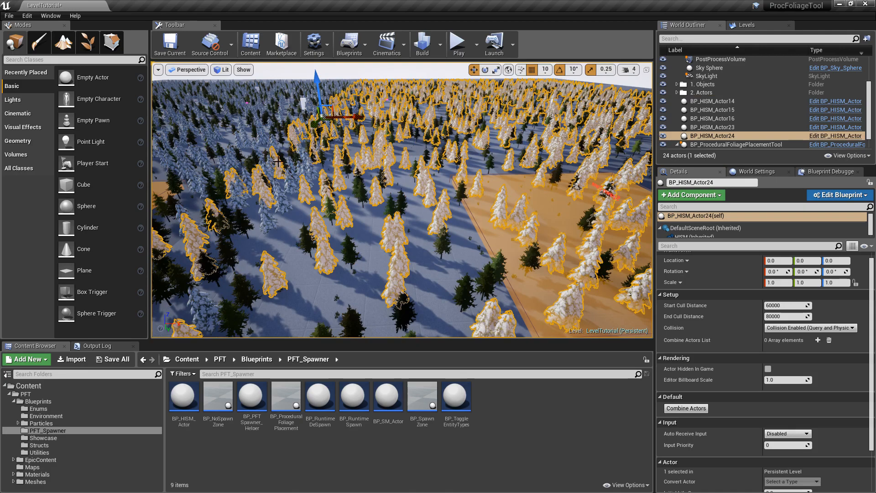
{"action": "left_click", "coordinate": [229, 160]}
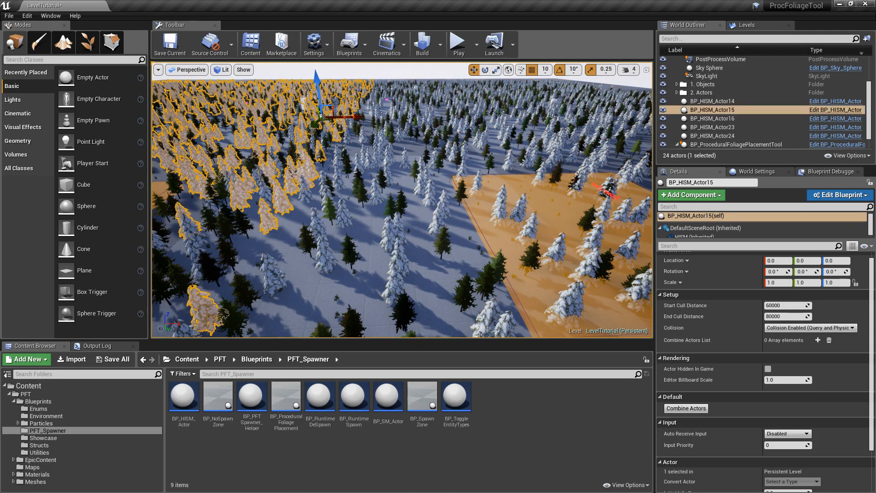
{"action": "left_click", "coordinate": [350, 249]}
{"action": "right_click_drag", "start_coordinate": [462, 215], "coordinate": [441, 167]}
{"action": "key", "text": "s"}
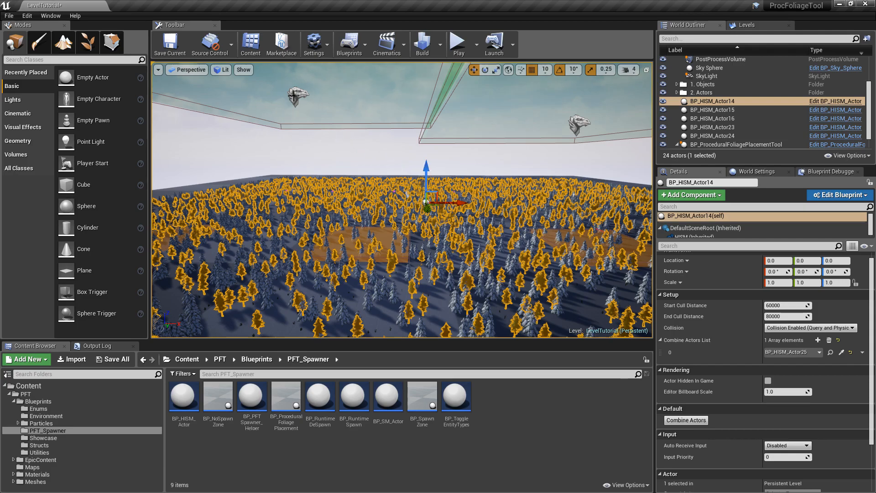
Select the snow tree actor BP_HISM_Actor15, add BP_HISM_Actor24 to its Combine Actors List, and combine the two actors
{"action": "key", "text": "w"}
{"action": "right_click_drag", "start_coordinate": [391, 160], "coordinate": [376, 200]}
{"action": "key", "text": "w"}
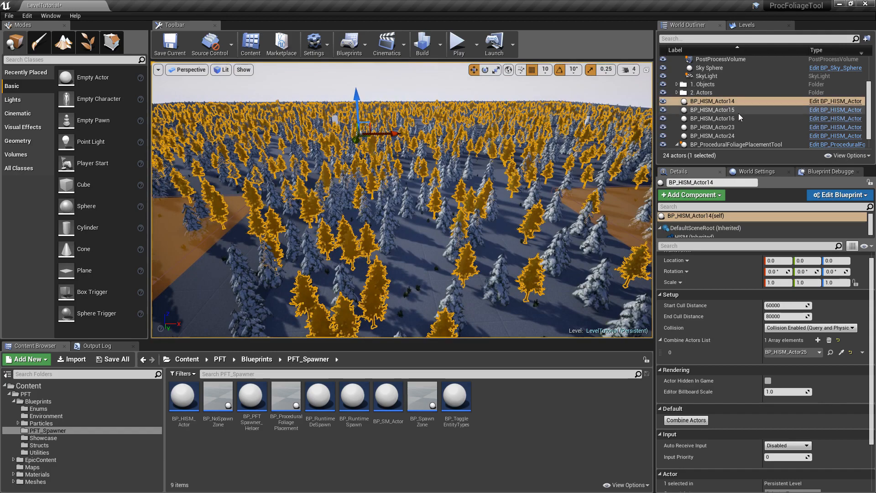
{"action": "left_click", "coordinate": [236, 262]}
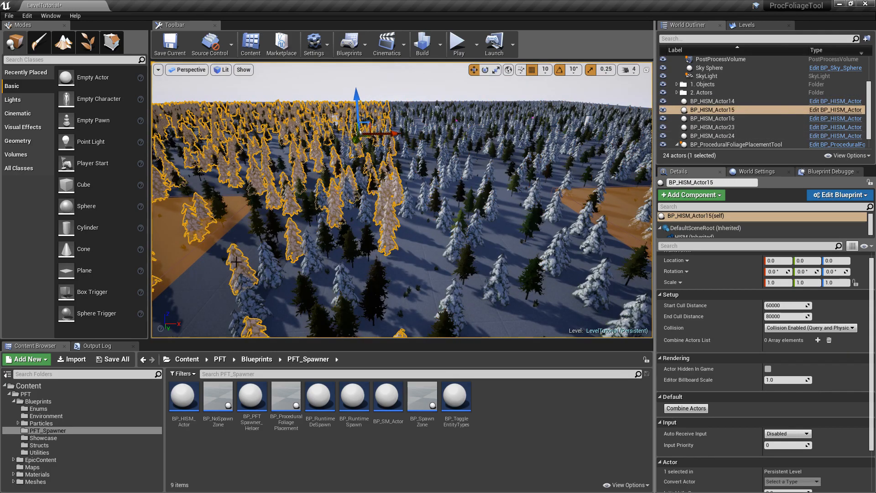
{"action": "left_click", "coordinate": [818, 340]}
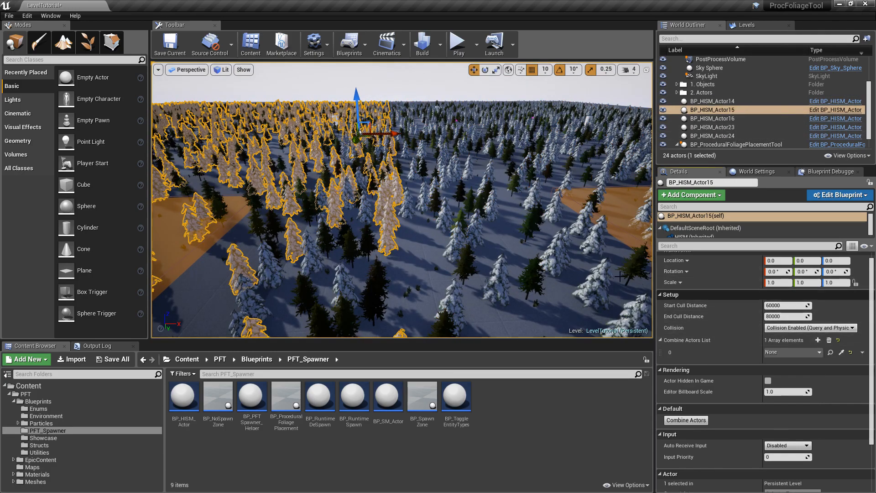
{"action": "left_click", "coordinate": [841, 352]}
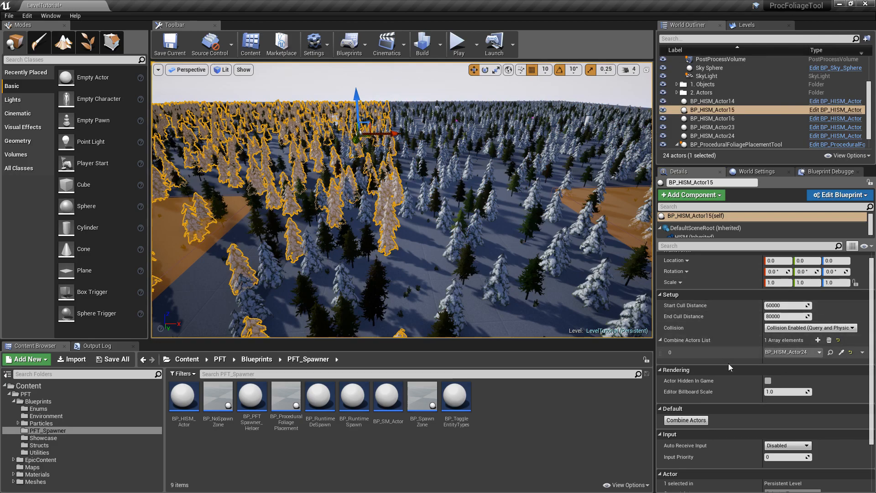
{"action": "left_click", "coordinate": [688, 420]}
Select the small bush actor BP_HISM_Actor16, add BP_HISM_Actor23 by picking a bush in the neighbouring volume, and combine them
{"action": "right_click_drag", "start_coordinate": [445, 201], "coordinate": [371, 249]}
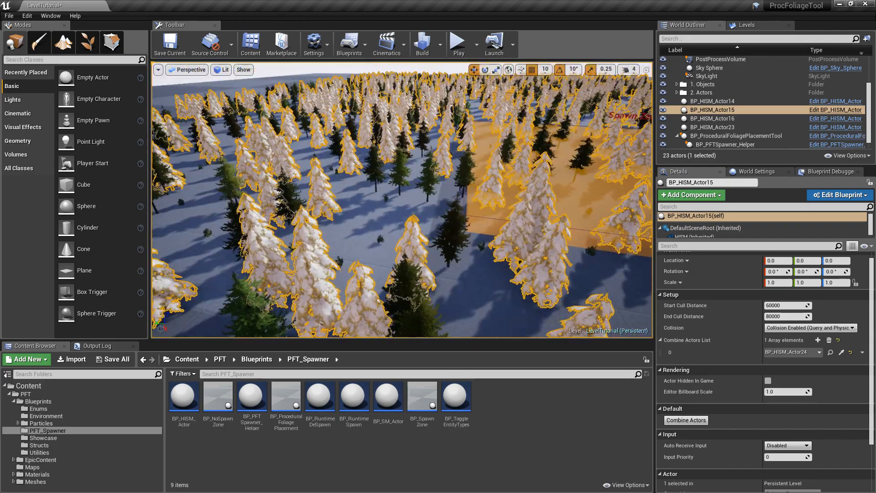
{"action": "left_click", "coordinate": [380, 240]}
{"action": "right_click_drag", "start_coordinate": [593, 133], "coordinate": [620, 139]}
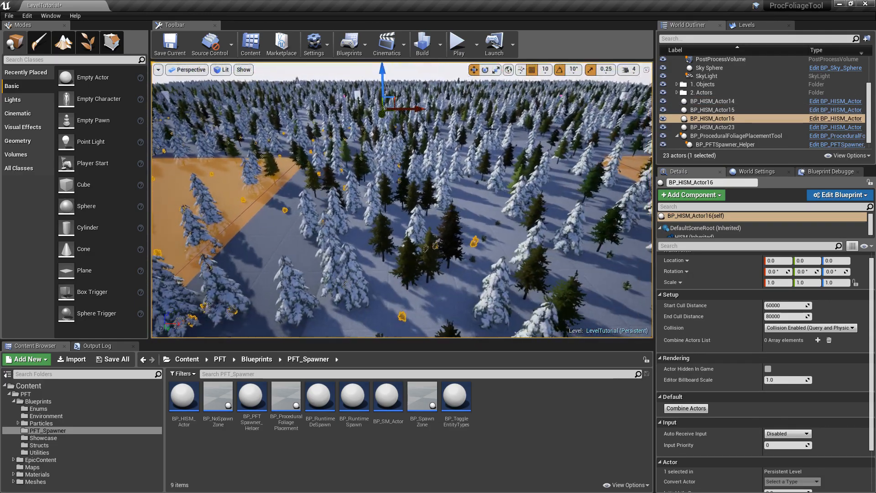
{"action": "left_click", "coordinate": [818, 339]}
{"action": "right_click_drag", "start_coordinate": [524, 197], "coordinate": [616, 235]}
{"action": "left_click", "coordinate": [841, 352]}
{"action": "left_click", "coordinate": [570, 239]}
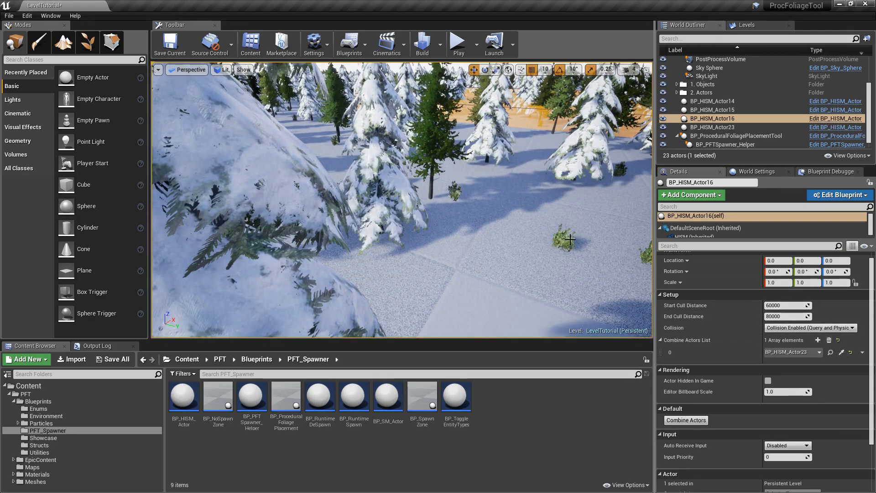
{"action": "left_click", "coordinate": [686, 419]}
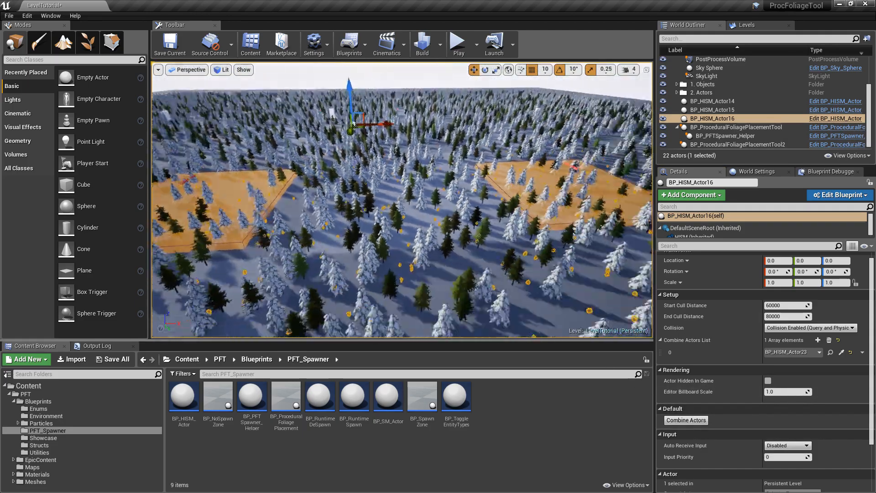
Select BP_HISM_Actor14, BP_HISM_Actor15 and BP_HISM_Actor16 in turn to check the area each combined actor covers
{"action": "right_click_drag", "start_coordinate": [411, 196], "coordinate": [484, 182]}
{"action": "key", "text": "Escape"}
{"action": "left_click", "coordinate": [717, 104]}
{"action": "right_click_drag", "start_coordinate": [489, 132], "coordinate": [533, 113]}
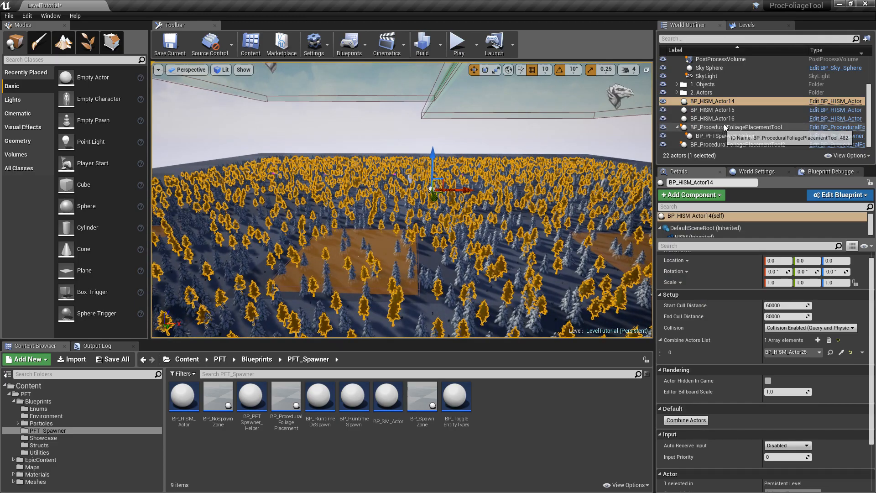
{"action": "left_click", "coordinate": [712, 110]}
{"action": "left_click", "coordinate": [730, 119]}
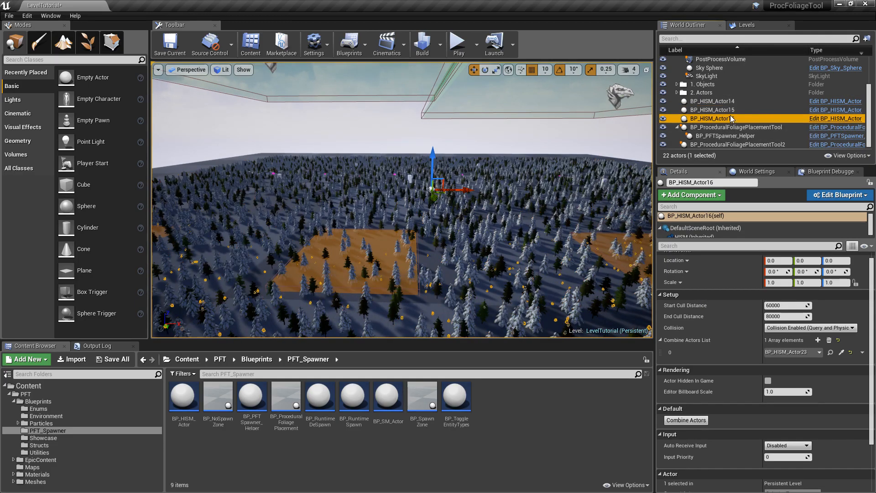
{"action": "left_click", "coordinate": [712, 110]}
{"action": "left_click", "coordinate": [711, 101]}
{"action": "right_click_drag", "start_coordinate": [573, 143], "coordinate": [603, 173]}
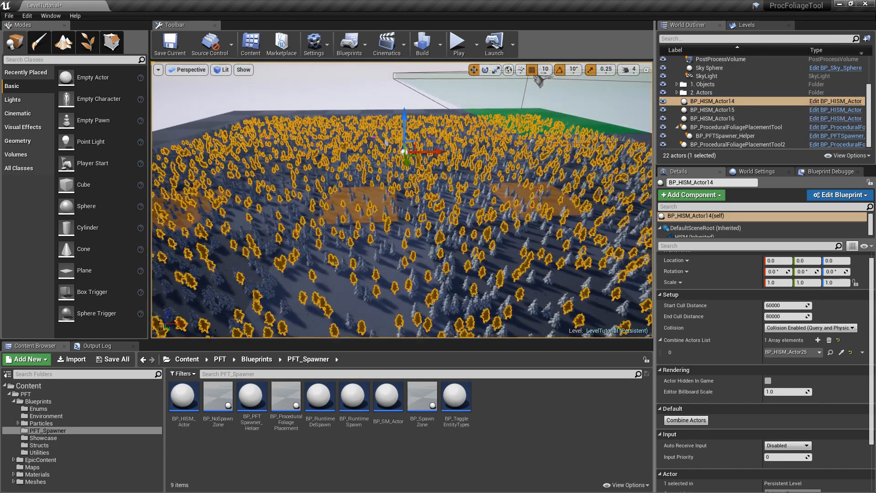
{"action": "left_click", "coordinate": [714, 110]}
{"action": "left_click", "coordinate": [718, 119]}
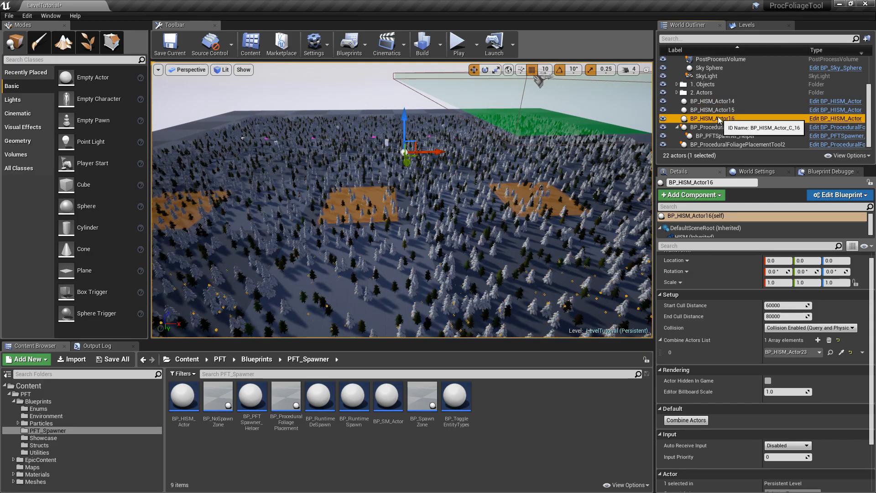
{"action": "right_click_drag", "start_coordinate": [465, 137], "coordinate": [566, 160]}
{"action": "key", "text": "f"}
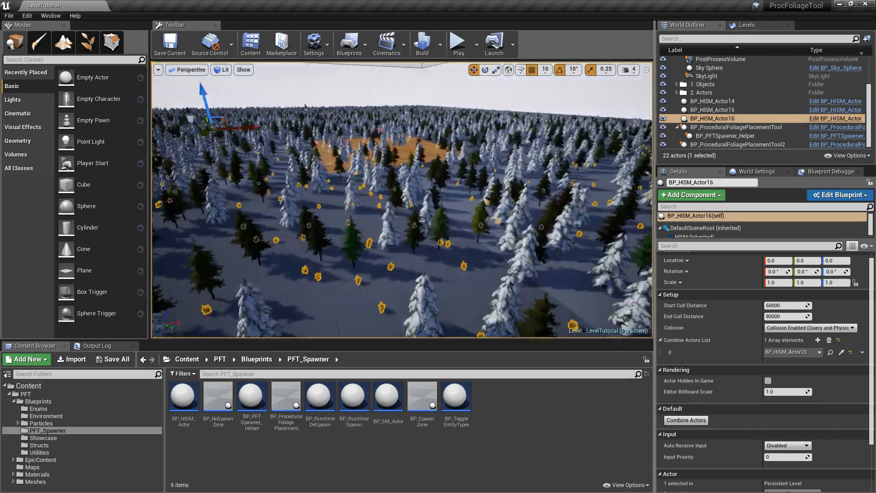
Inspect the first foliage placement tool and the combined snow tree actor BP_HISM_Actor15 across both volumes
{"action": "right_click_drag", "start_coordinate": [463, 175], "coordinate": [483, 200]}
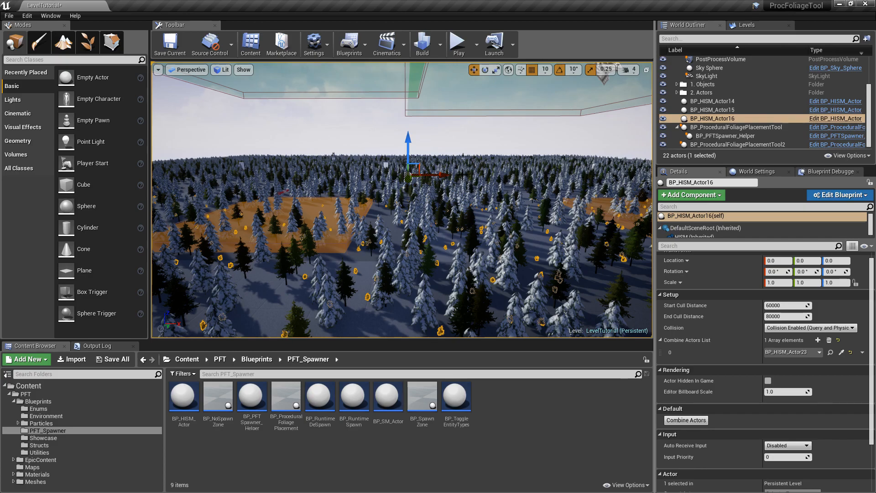
{"action": "right_click_drag", "start_coordinate": [463, 165], "coordinate": [457, 126]}
{"action": "left_click", "coordinate": [278, 142]}
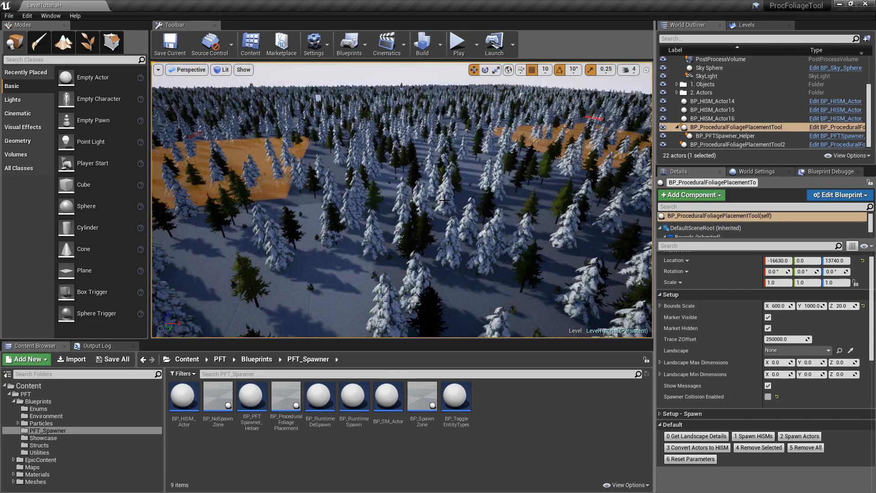
{"action": "left_click", "coordinate": [445, 200]}
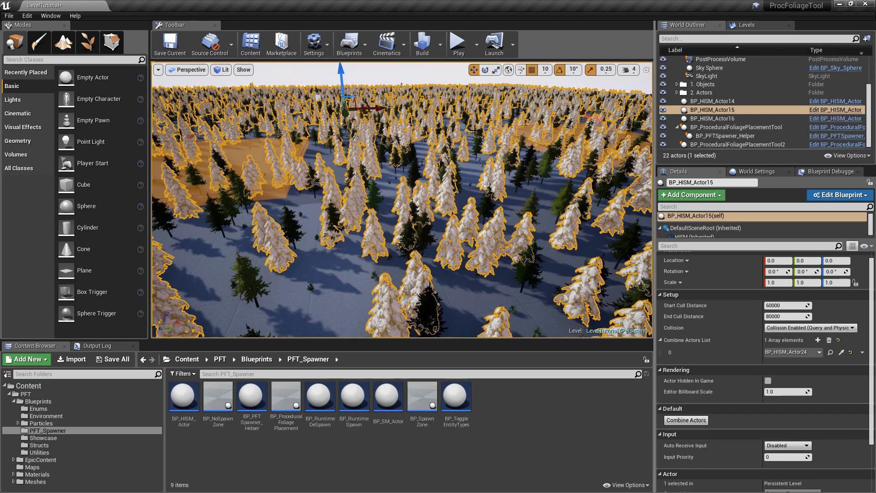
{"action": "right_click_drag", "start_coordinate": [498, 184], "coordinate": [372, 163]}
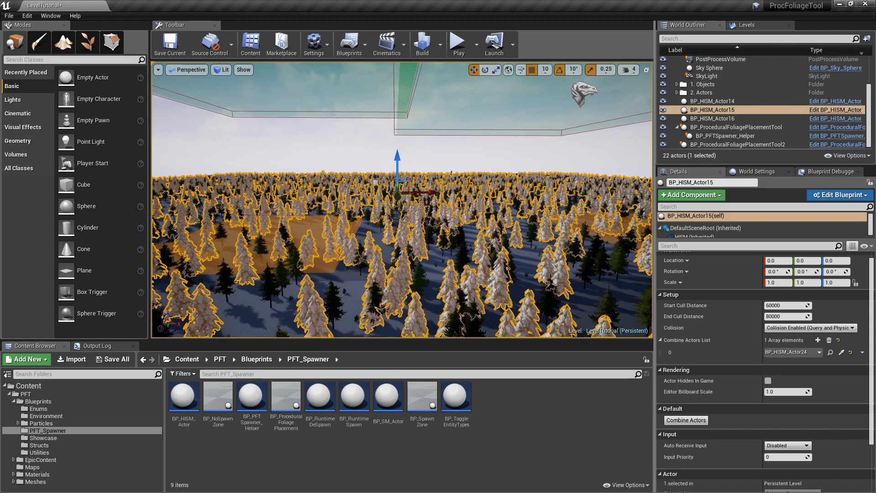
Select the first foliage placement tool's volume and save all modified content, including the level
{"action": "left_click", "coordinate": [401, 118]}
{"action": "right_click_drag", "start_coordinate": [410, 122], "coordinate": [456, 133]}
{"action": "key", "text": "s"}
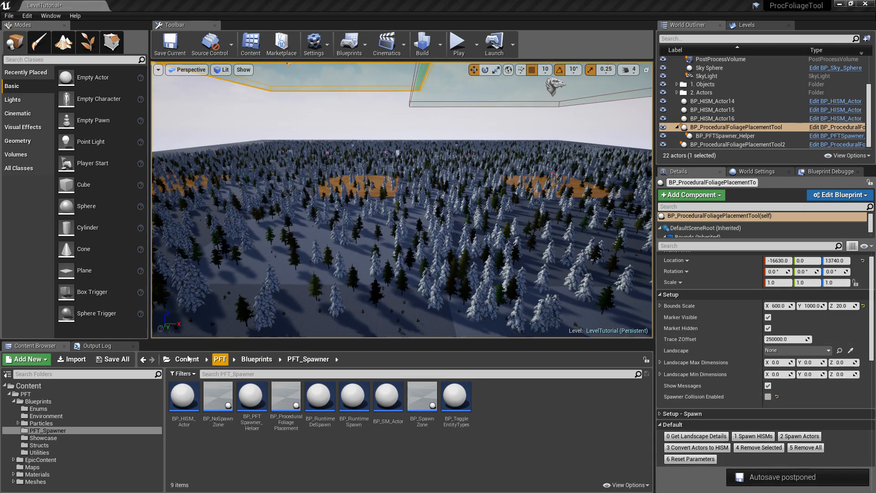
{"action": "left_click", "coordinate": [109, 361]}
{"action": "left_click", "coordinate": [520, 335]}
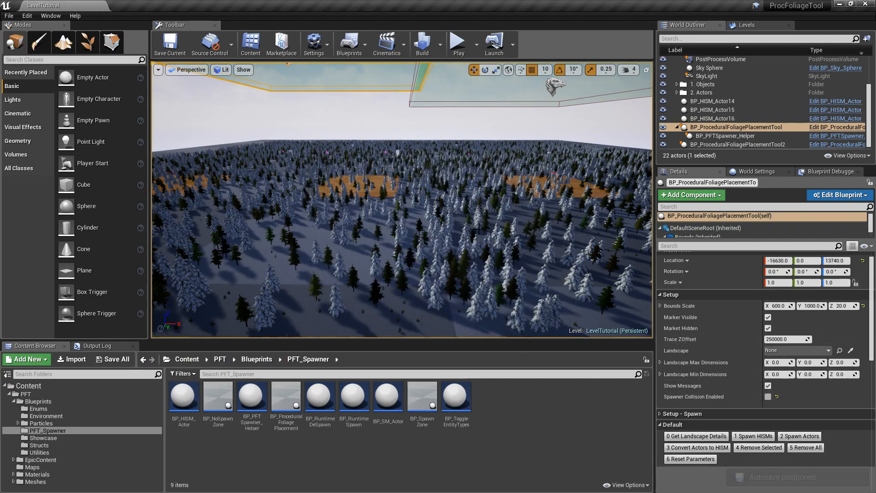